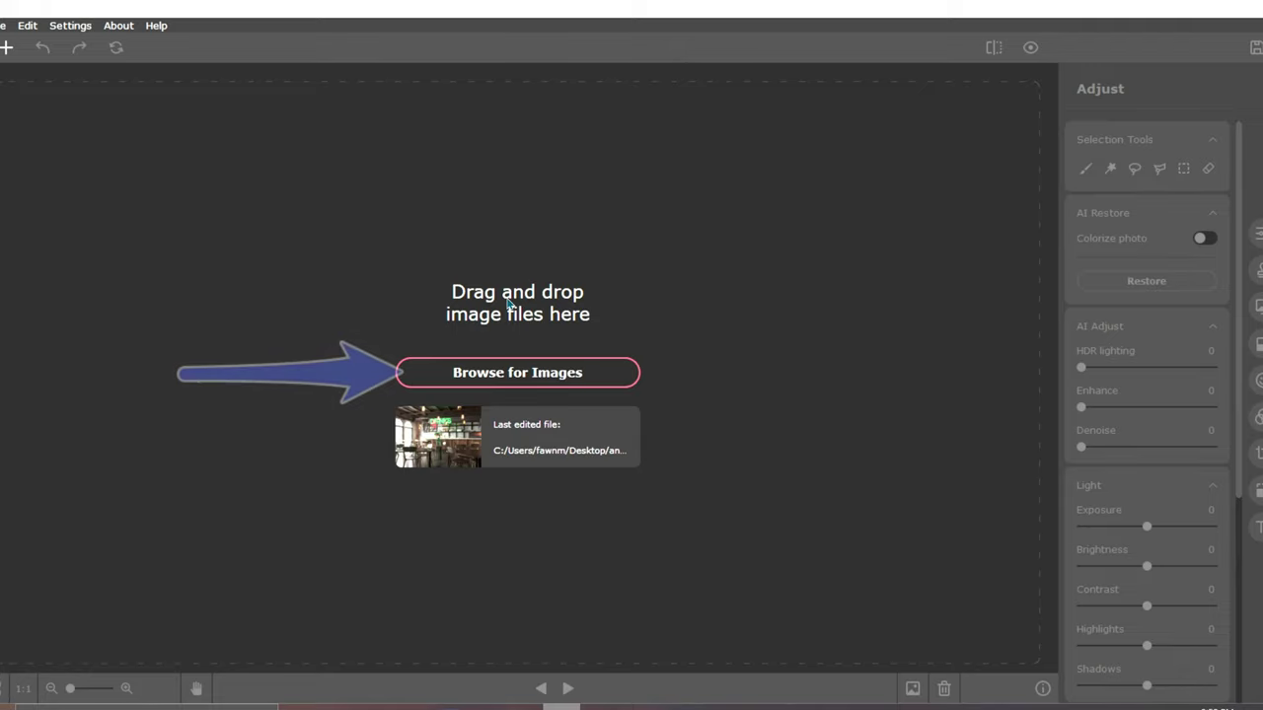
Open the thumbnail 7 image file in Picverse.
click(511, 379)
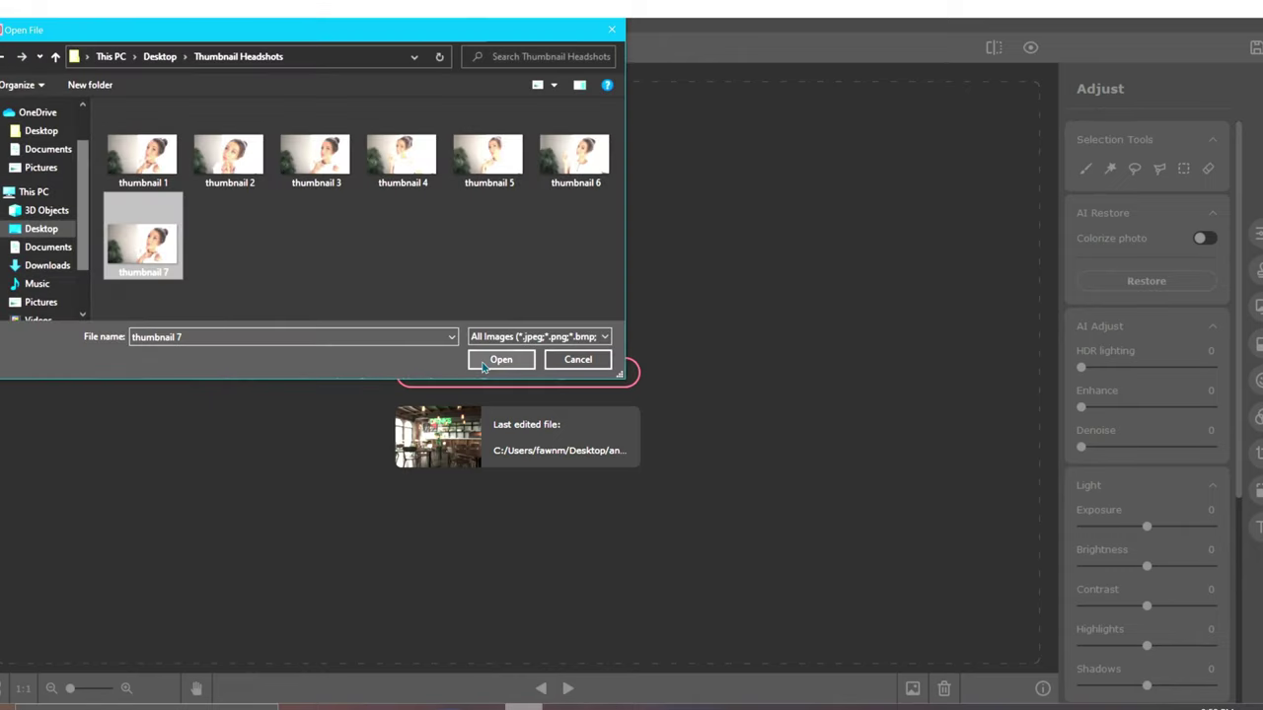
click(484, 363)
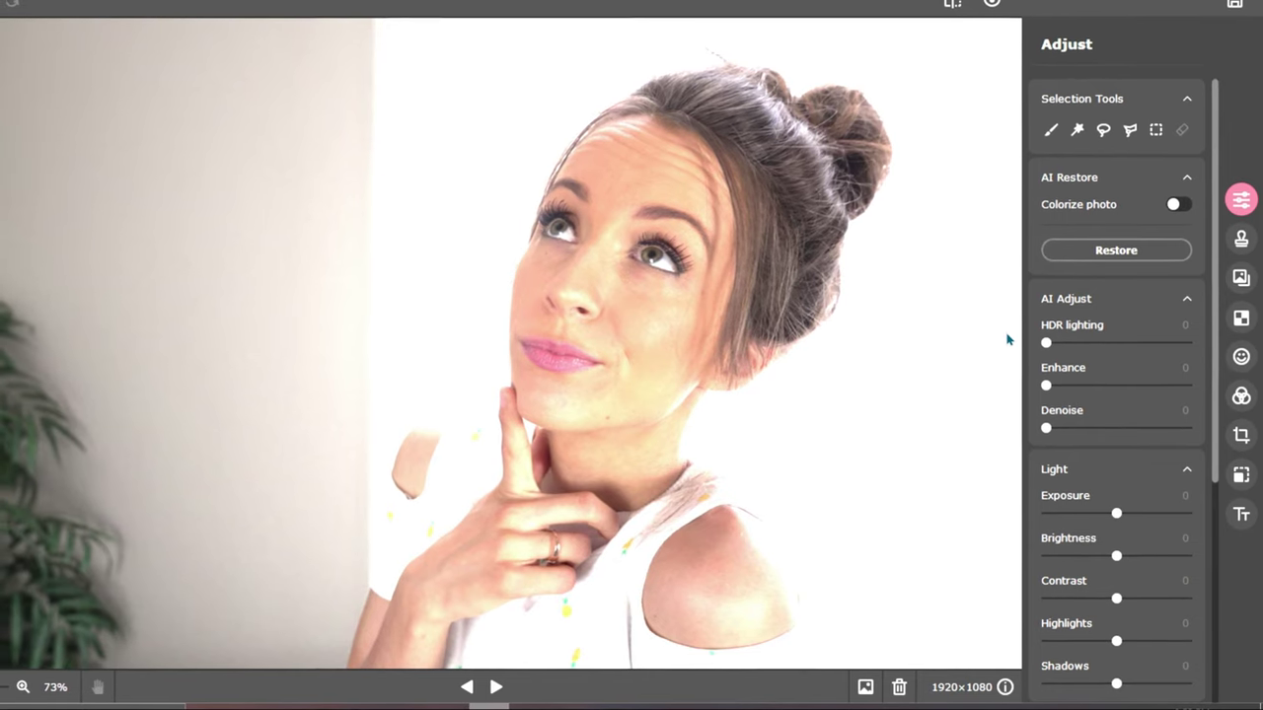
scroll(1008, 341, down, 2)
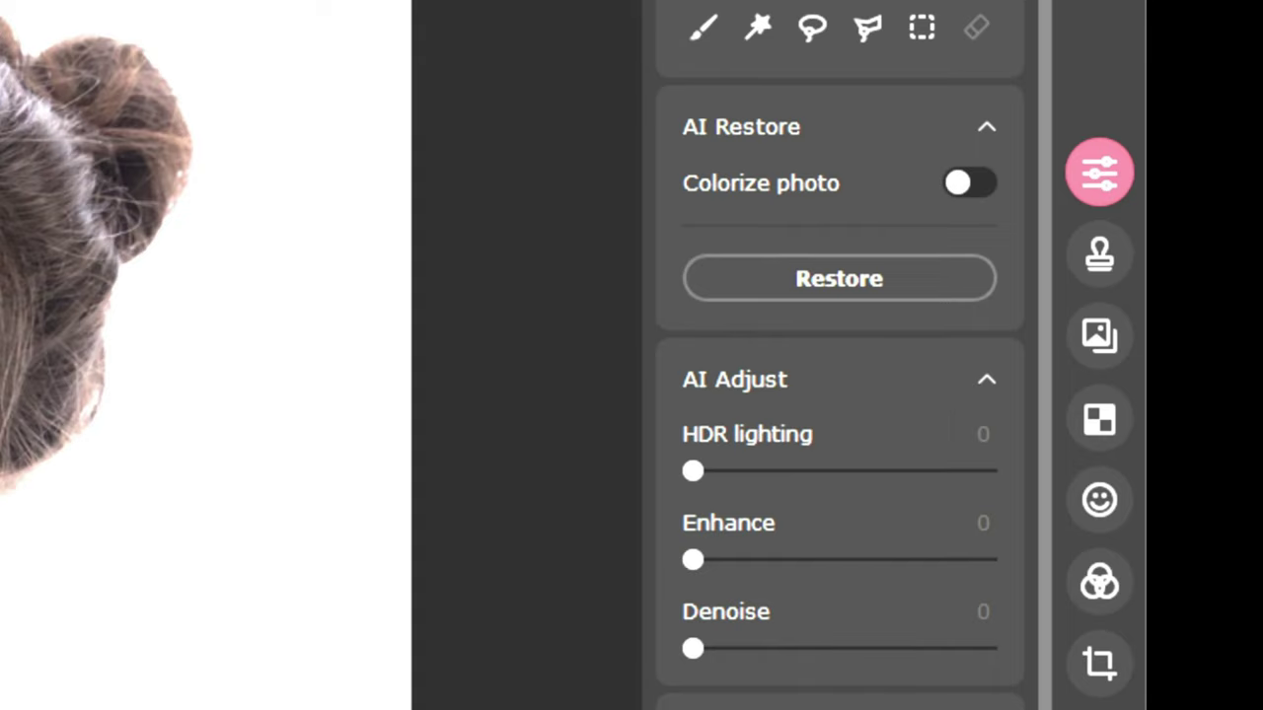
In the Adjust panel, raise the portrait's Brightness slider to 3 and its Saturation slider to 3.
scroll(840, 395, down, 2)
scroll(840, 394, down, 5)
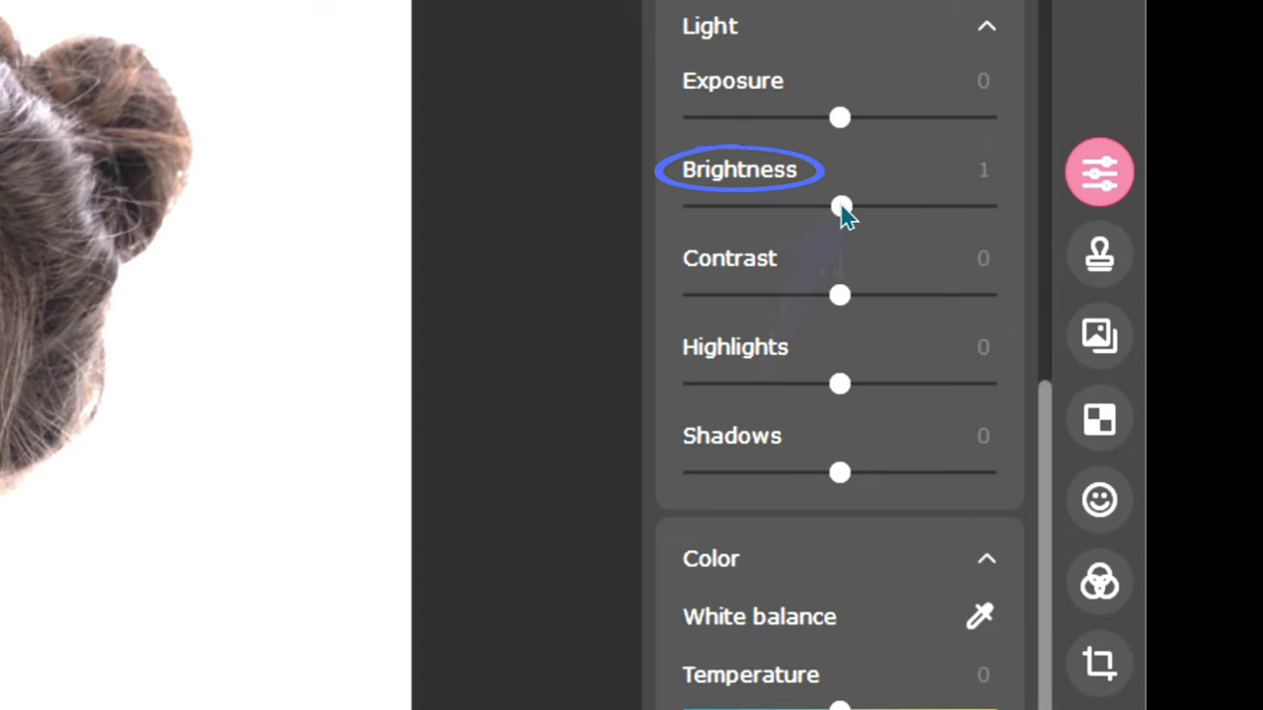
drag(842, 207, 846, 208)
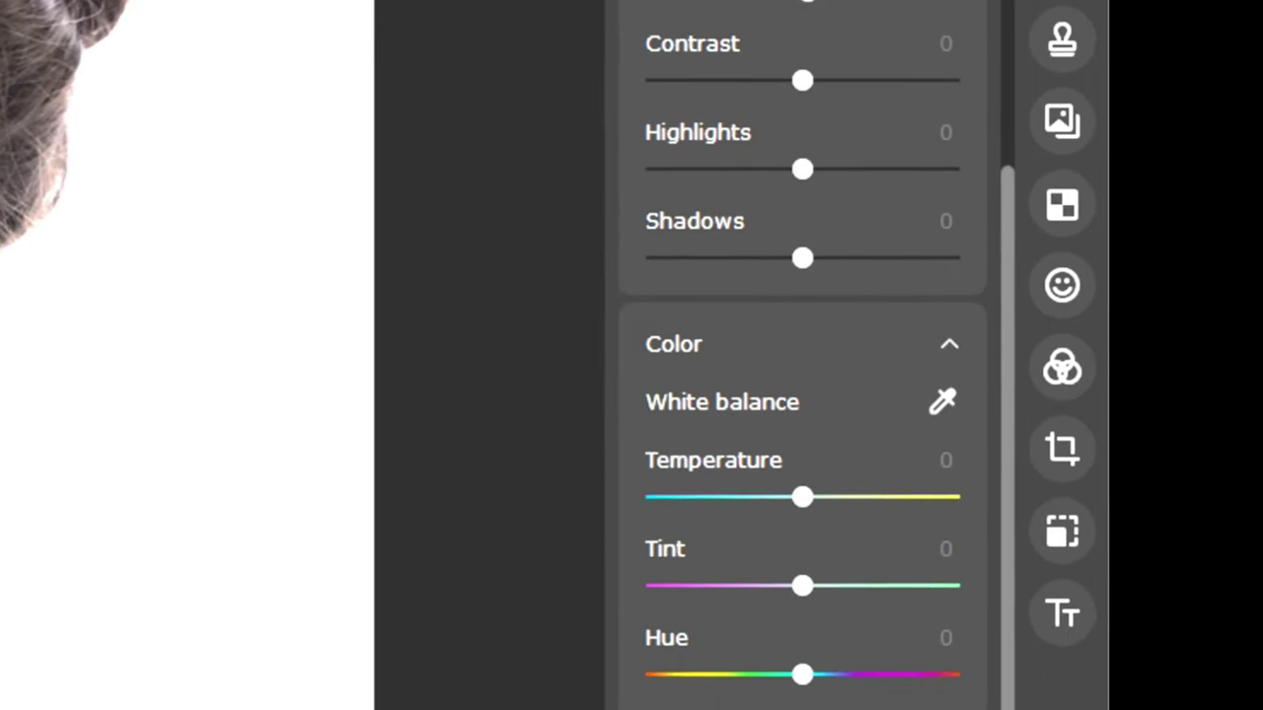
drag(792, 709, 801, 709)
drag(765, 548, 766, 547)
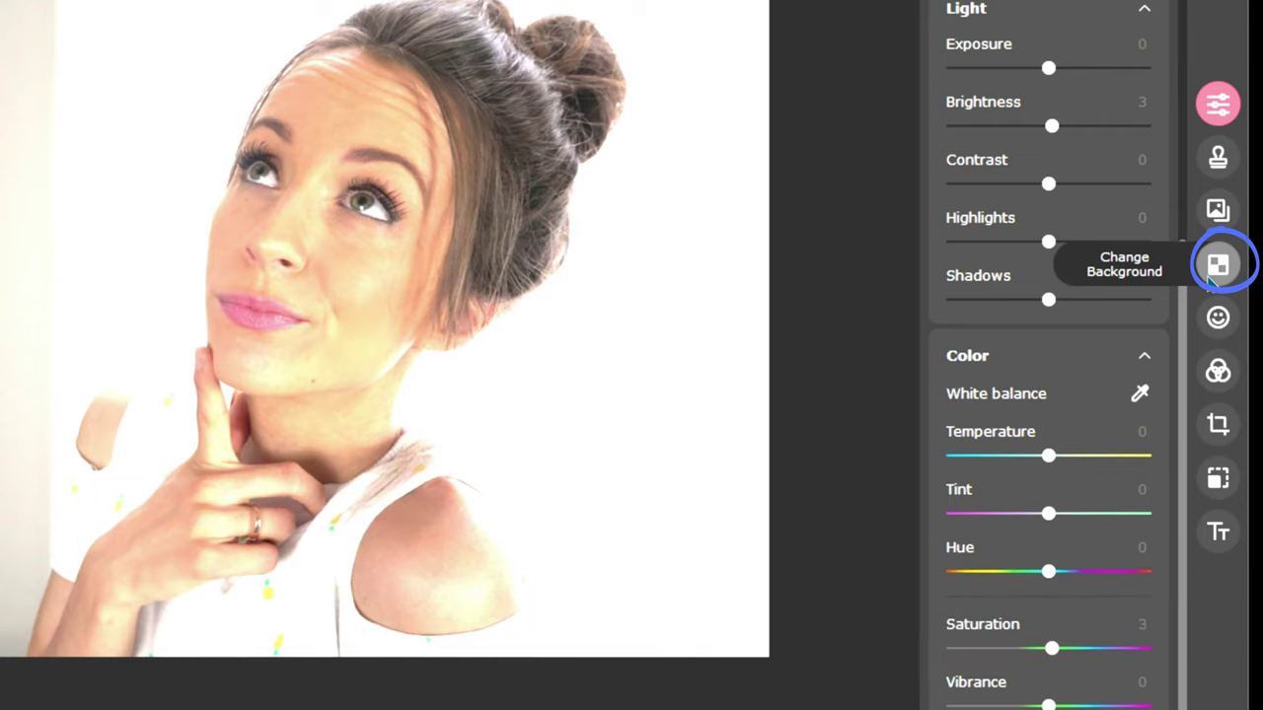
Cut away the background with Change Background's Auto Select, then brush skin back in beside the hand.
click(1213, 277)
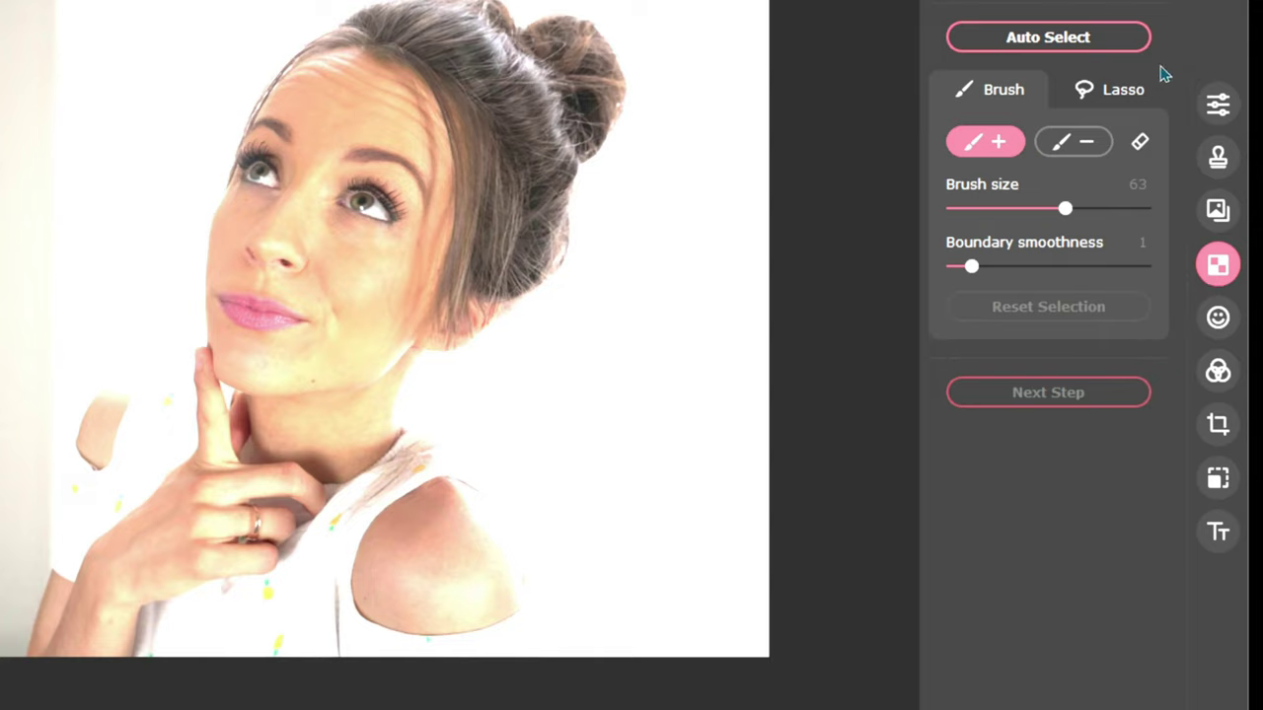
click(1137, 44)
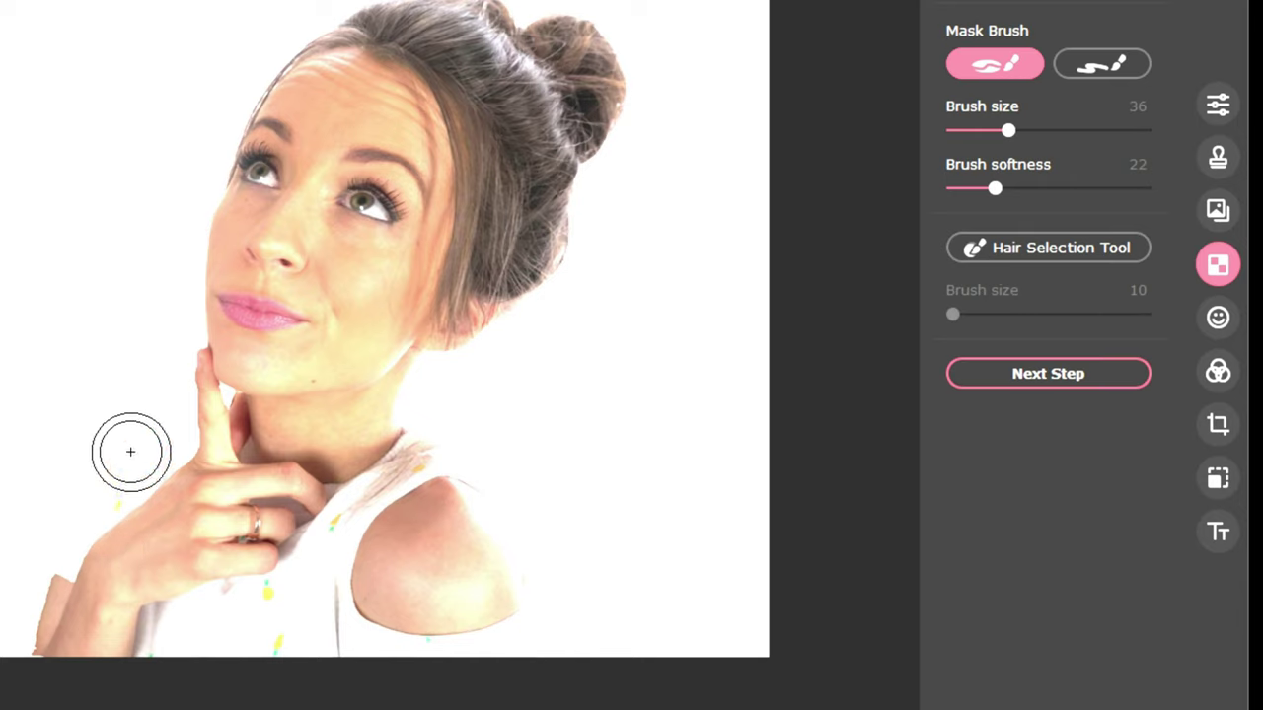
mouse_move(129, 451)
mouse_down()
mouse_move(102, 565)
mouse_move(98, 462)
mouse_move(80, 583)
mouse_move(126, 461)
mouse_move(175, 441)
mouse_move(151, 484)
mouse_move(197, 429)
mouse_move(174, 403)
mouse_move(220, 411)
mouse_move(136, 431)
mouse_move(168, 403)
mouse_move(209, 412)
mouse_move(139, 402)
mouse_up()
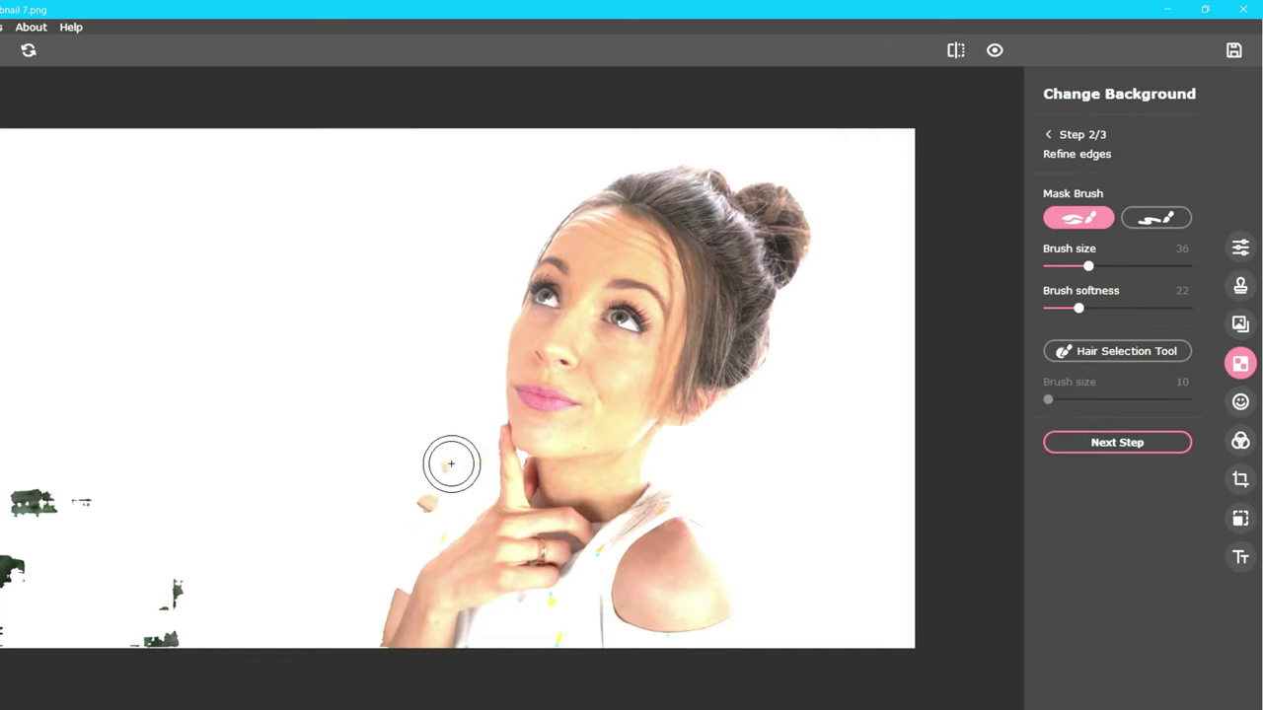
Paint the finger's edge back into the cutout with the Mask Brush.
mouse_move(451, 464)
mouse_down()
mouse_move(425, 479)
mouse_move(425, 505)
mouse_up()
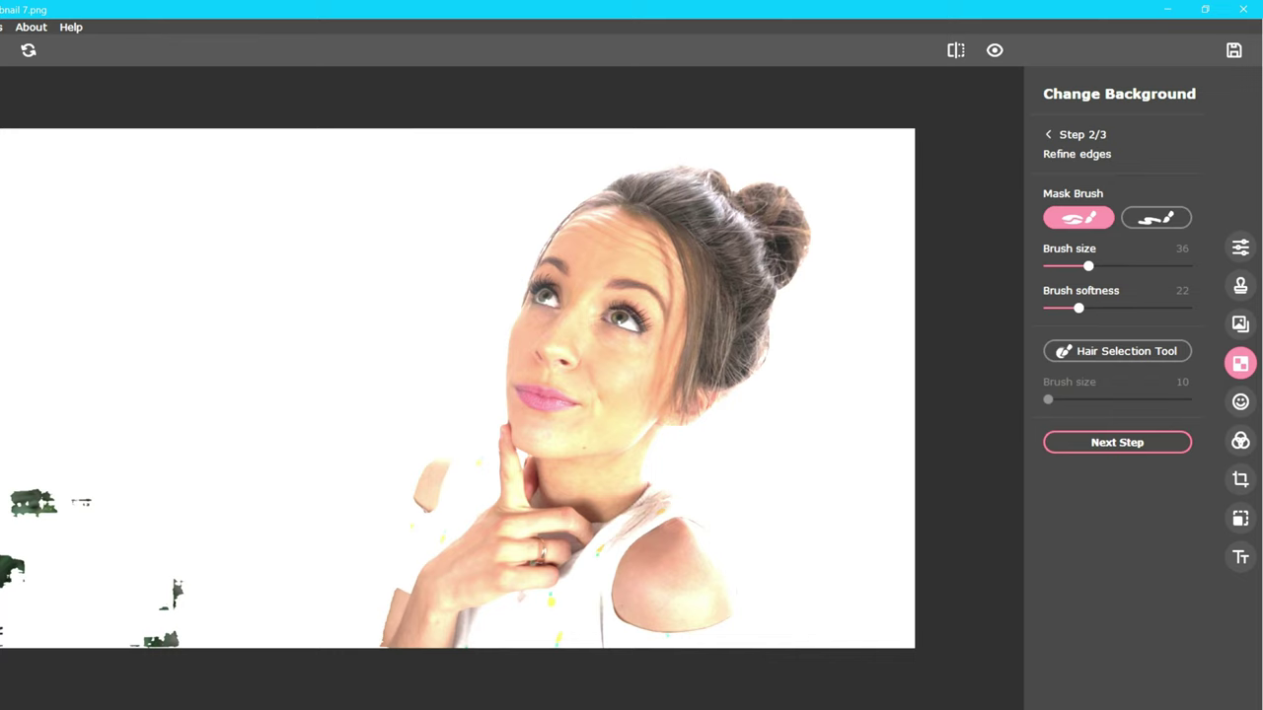
scroll(346, 615, up, 2)
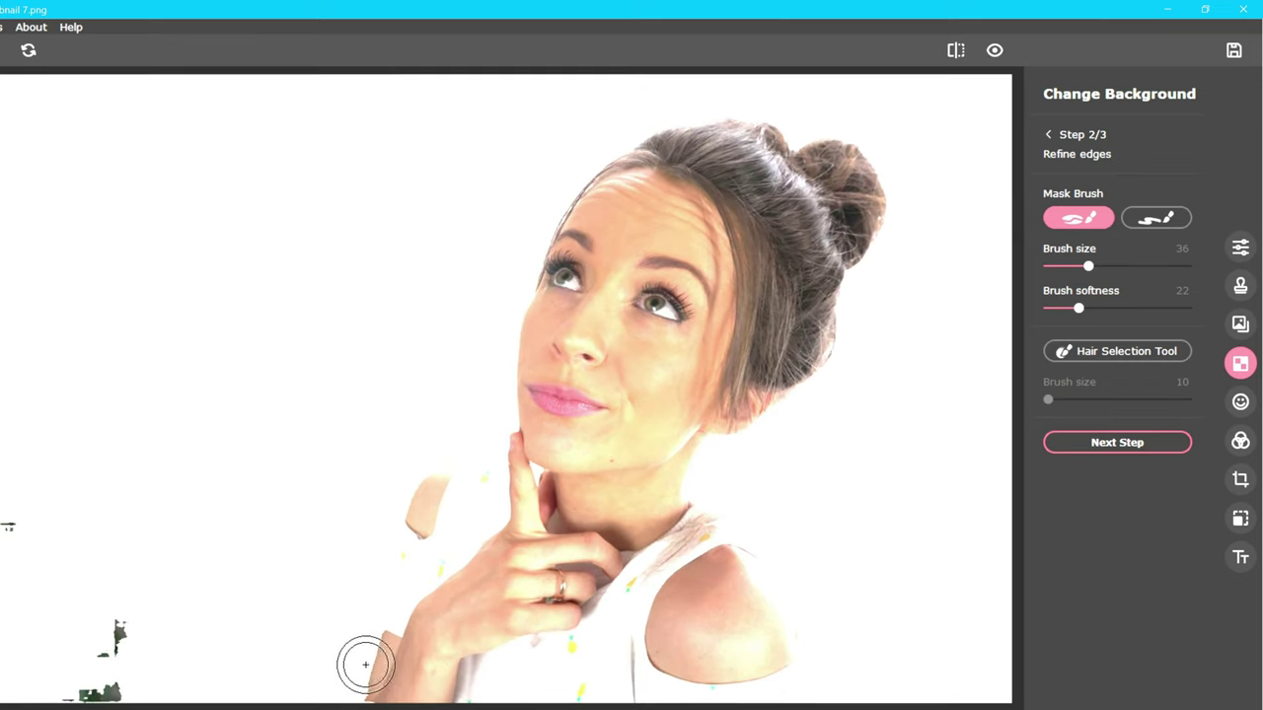
scroll(365, 665, up, 3)
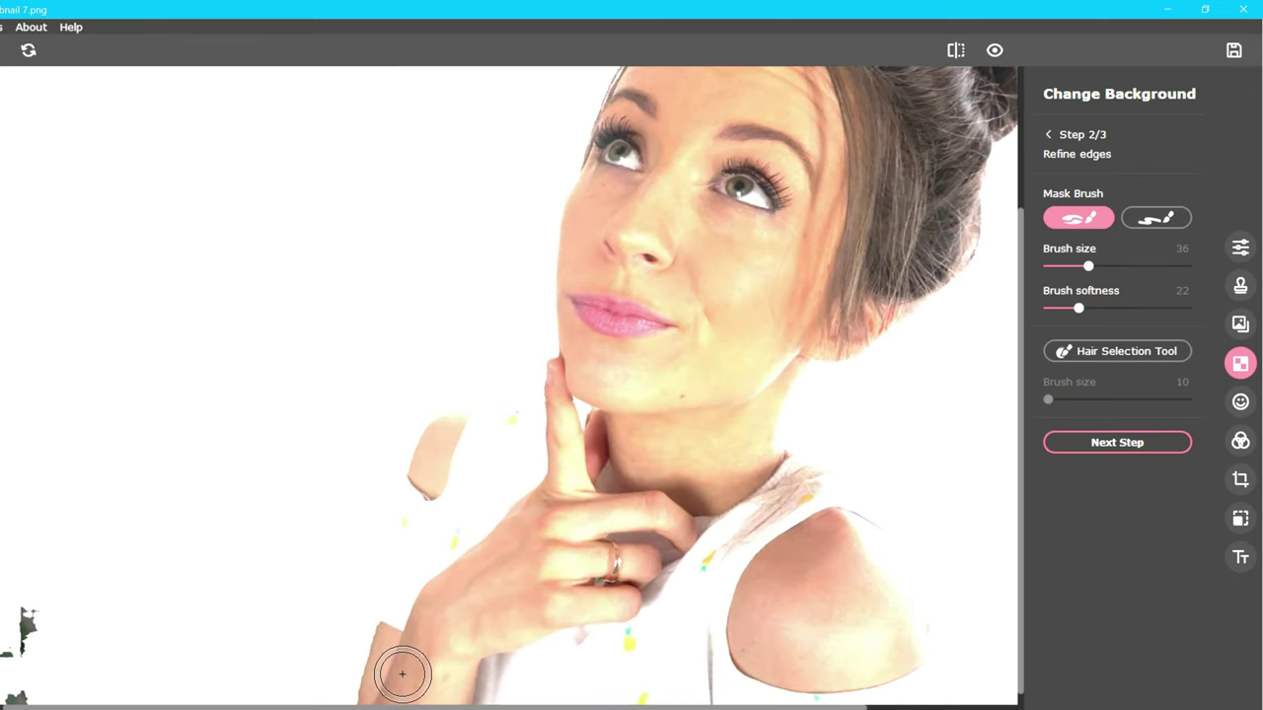
scroll(403, 674, up, 4)
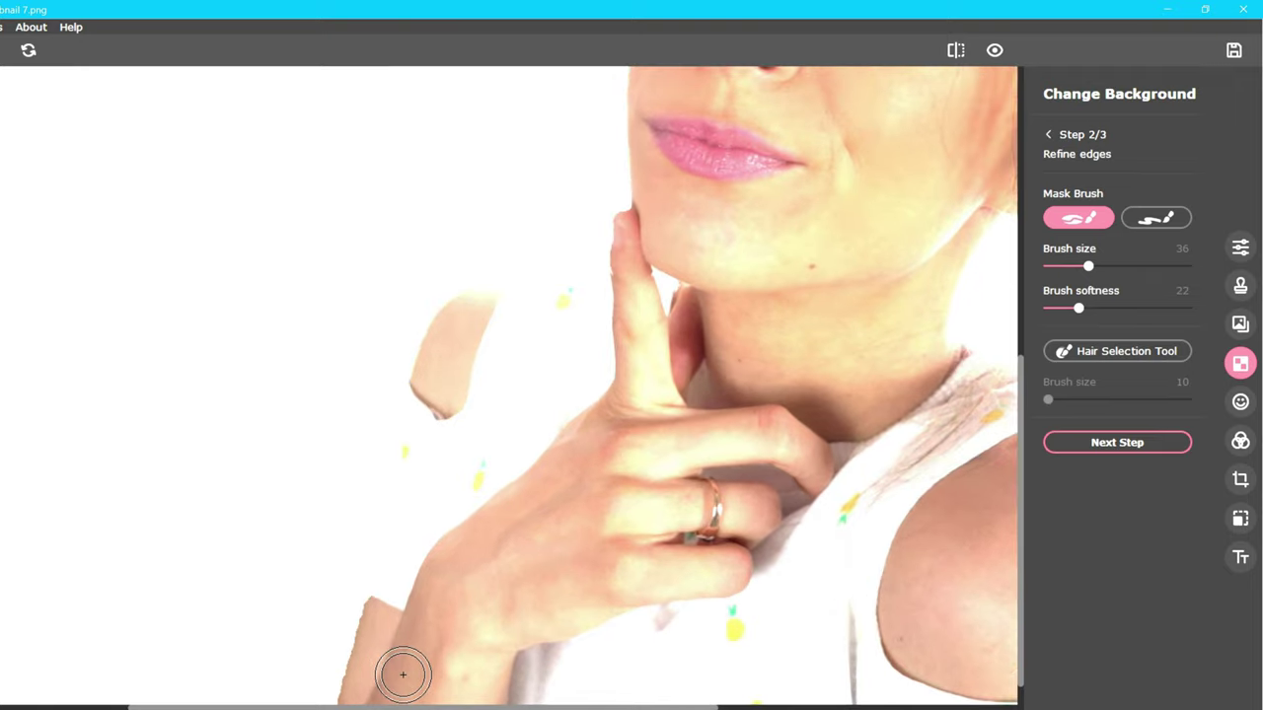
scroll(403, 674, up, 3)
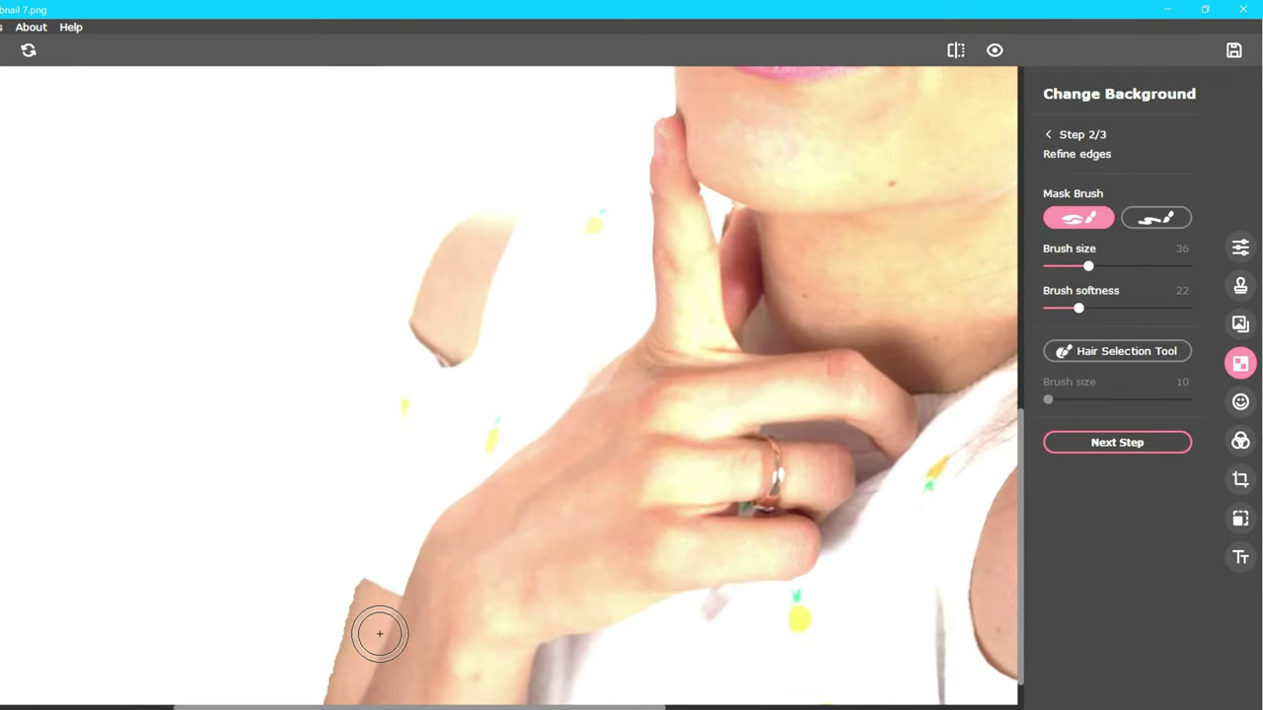
scroll(378, 641, up, 3)
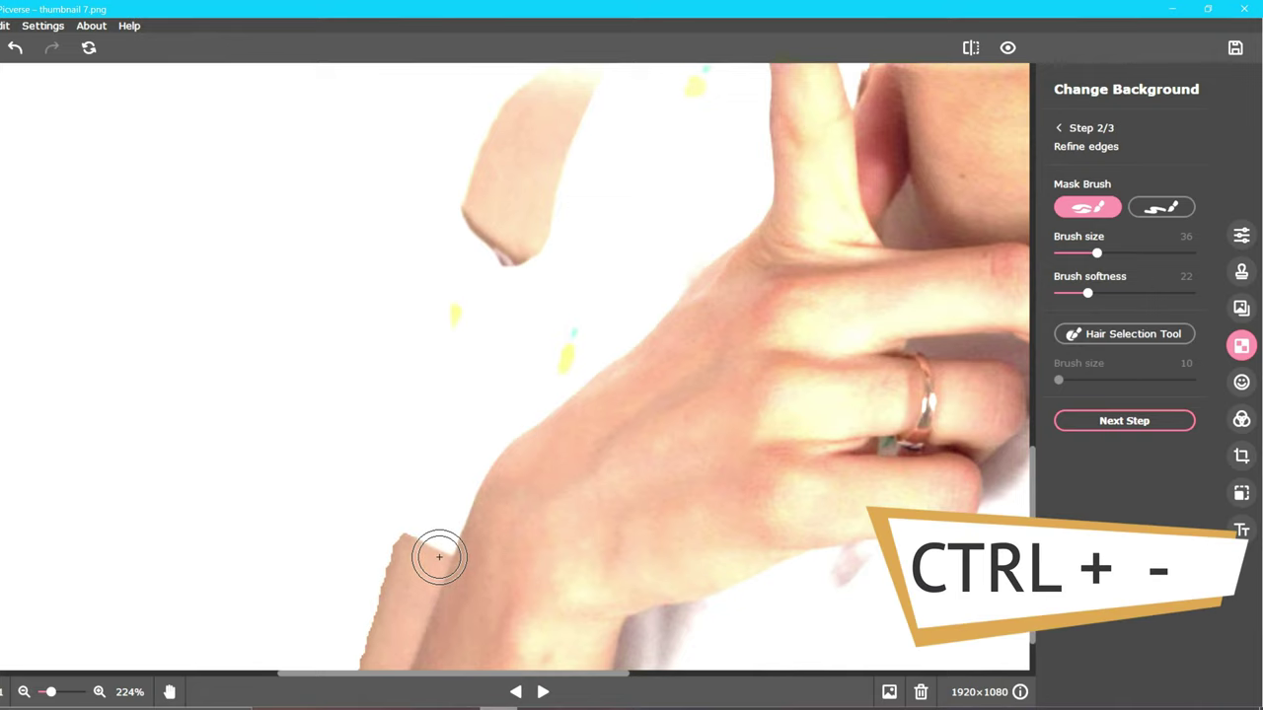
scroll(439, 558, up, 1)
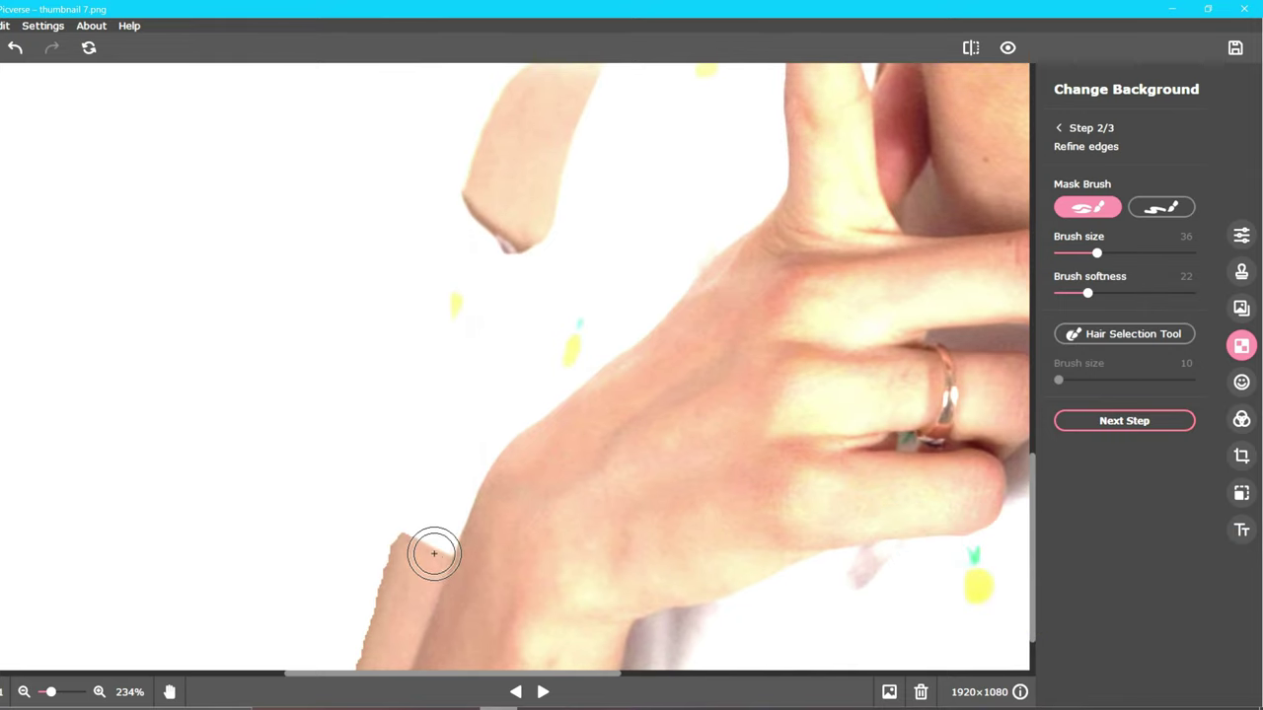
Zoom in on the hand, restore the finger's left edge, and set brush size 27, softness 29.
click(99, 691)
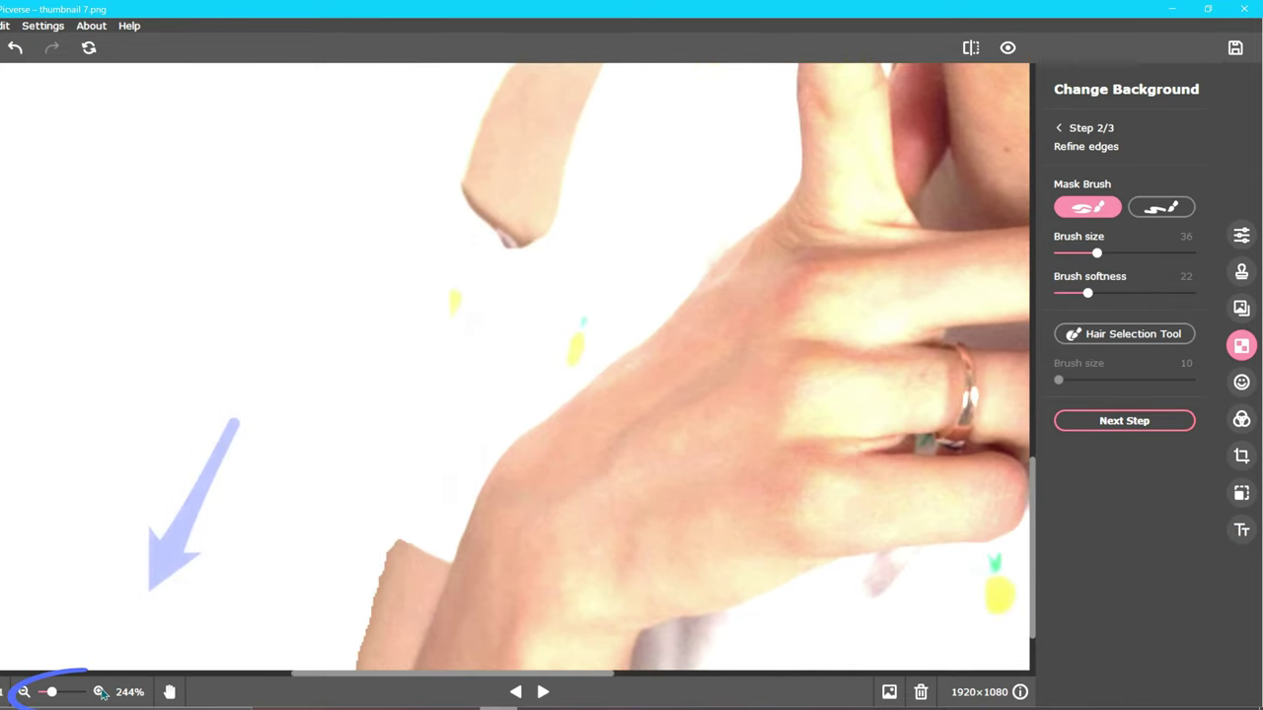
click(99, 692)
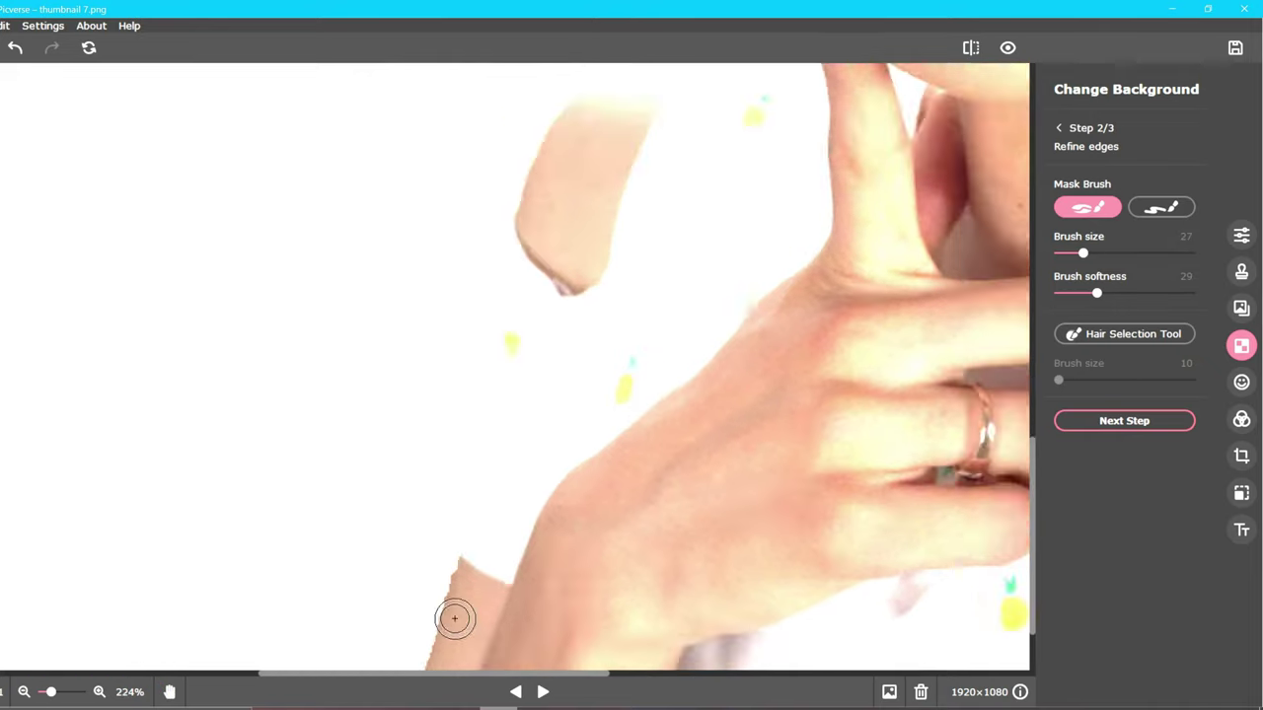
scroll(455, 618, up, 5)
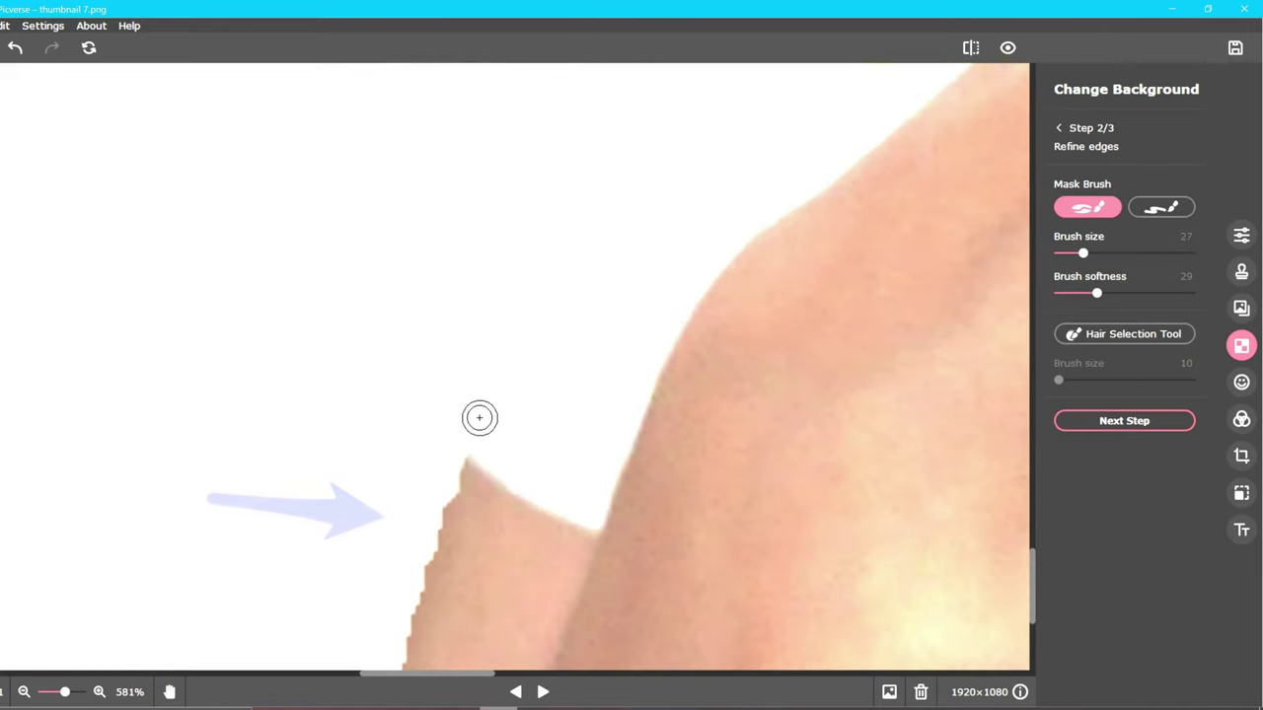
drag(479, 418, 398, 654)
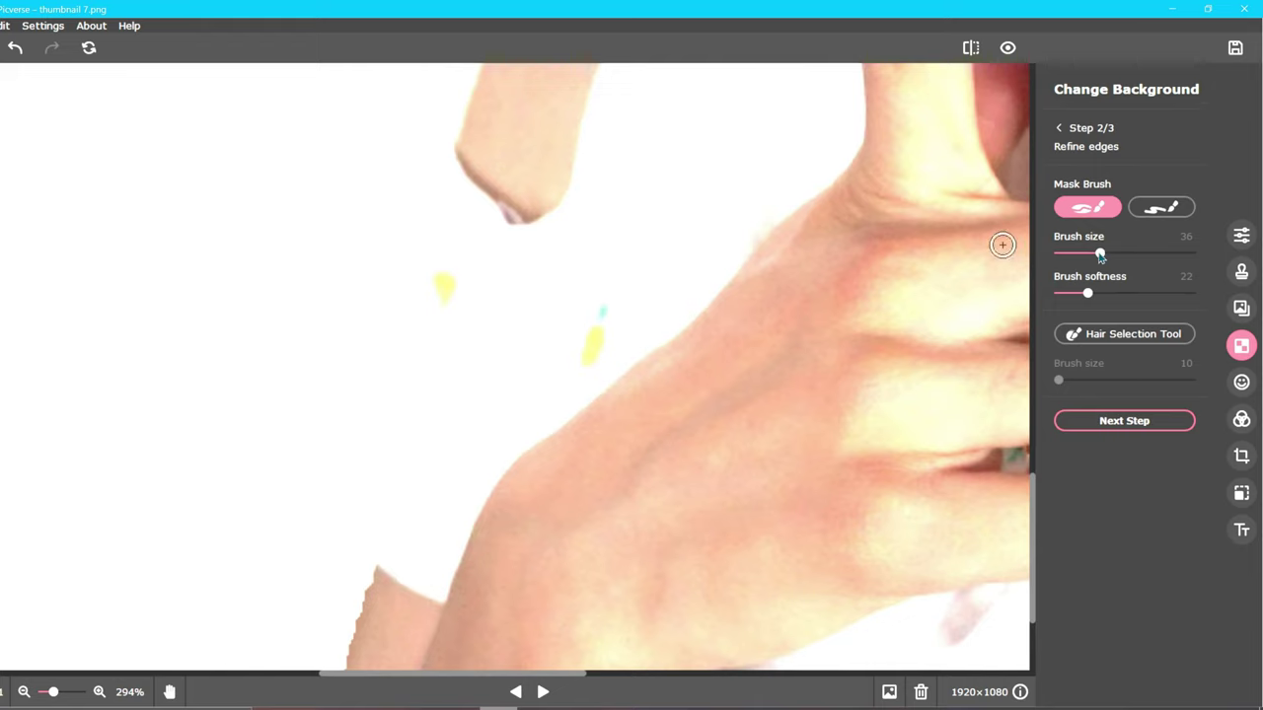
mouse_move(1100, 255)
mouse_down()
mouse_move(1083, 254)
mouse_move(1093, 295)
mouse_up()
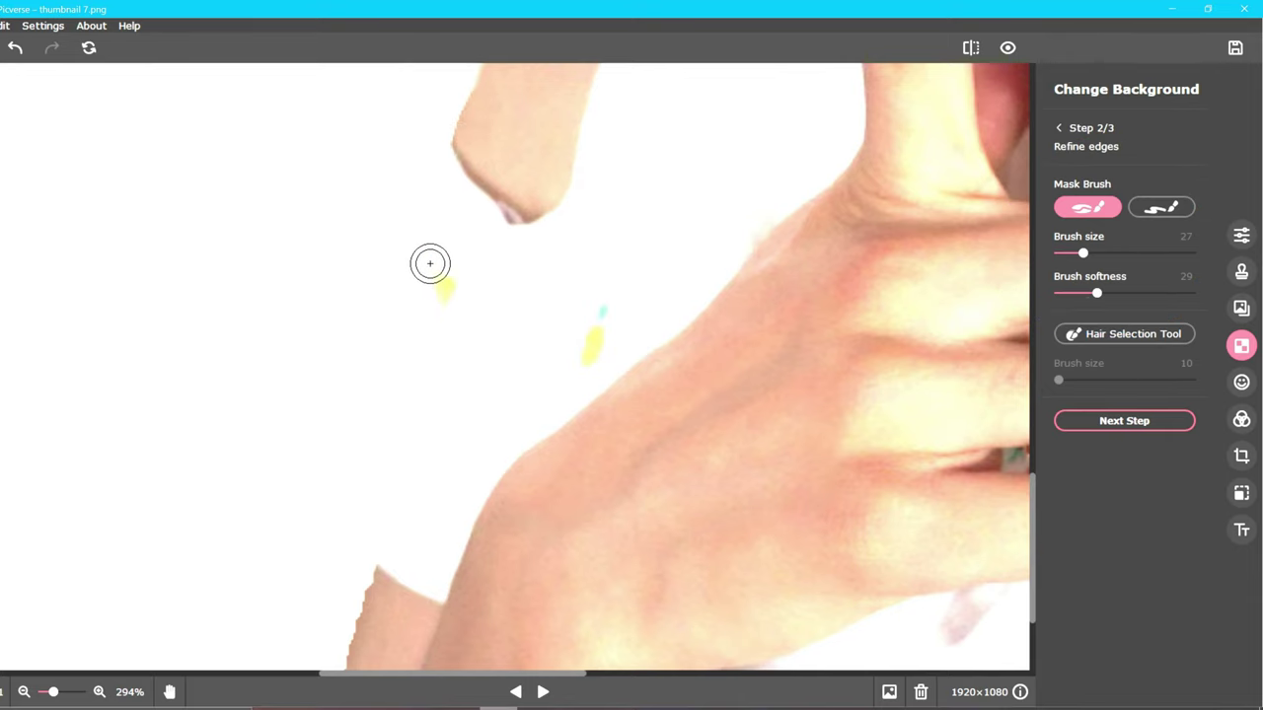
Erase the green specks at the lower left with the Background Selection brush and advance to Step 3/3.
scroll(510, 487, down, 5)
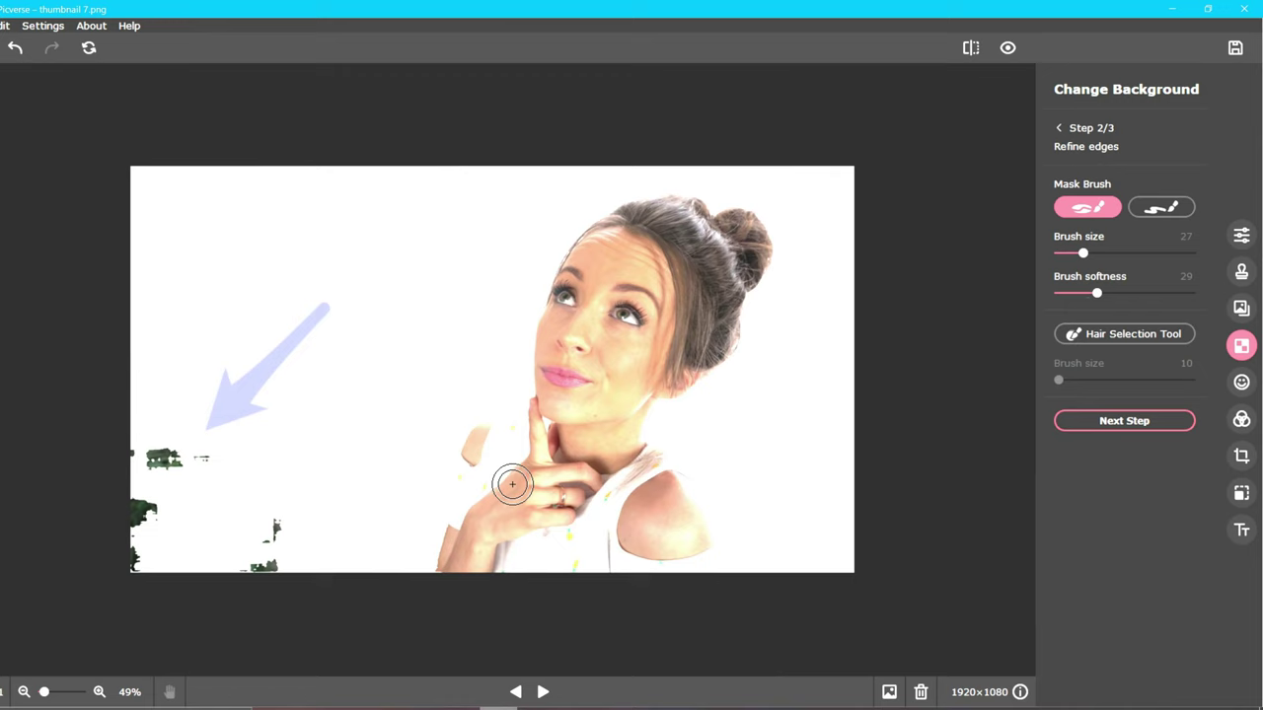
click(1162, 207)
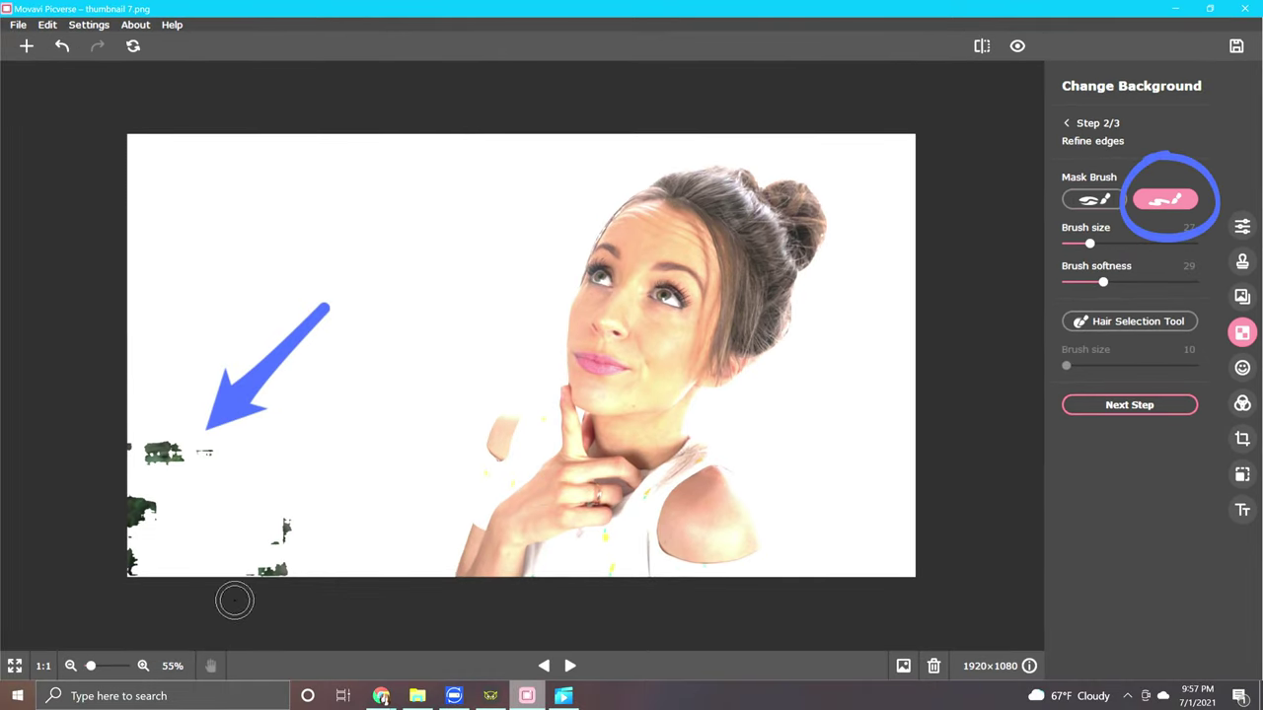
drag(284, 525, 261, 564)
scroll(62, 502, up, 2)
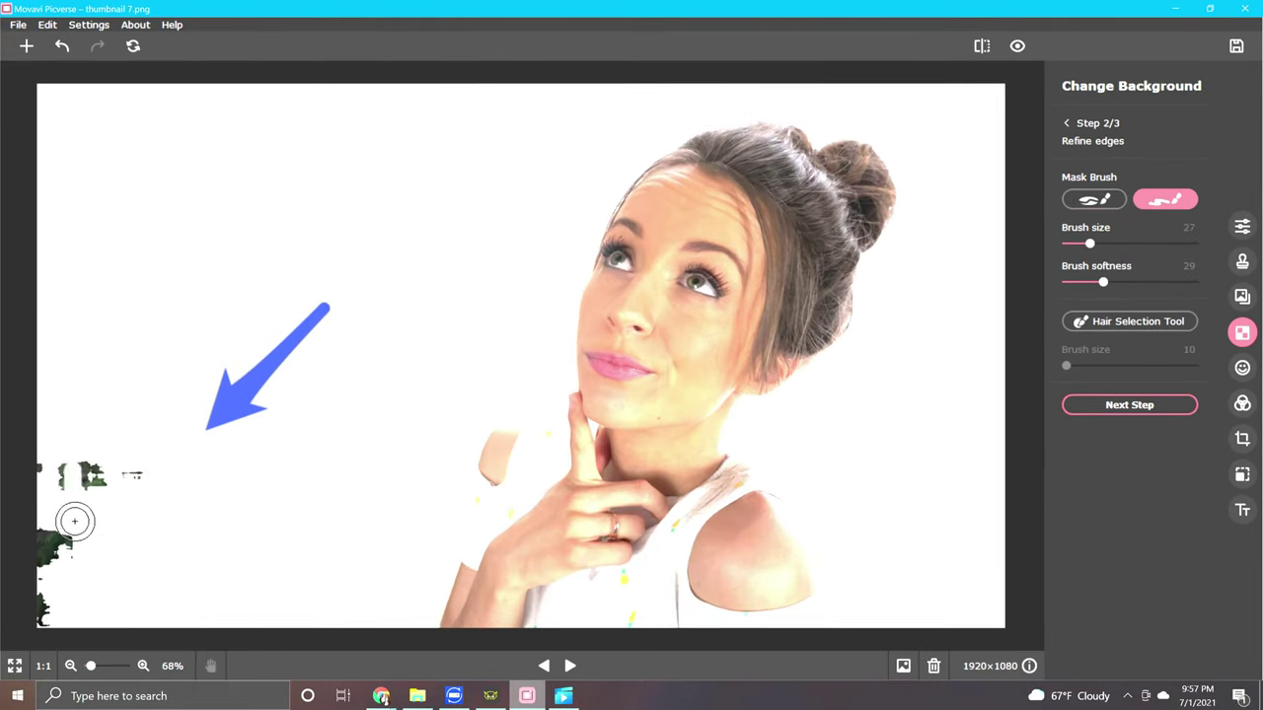
drag(99, 464, 63, 497)
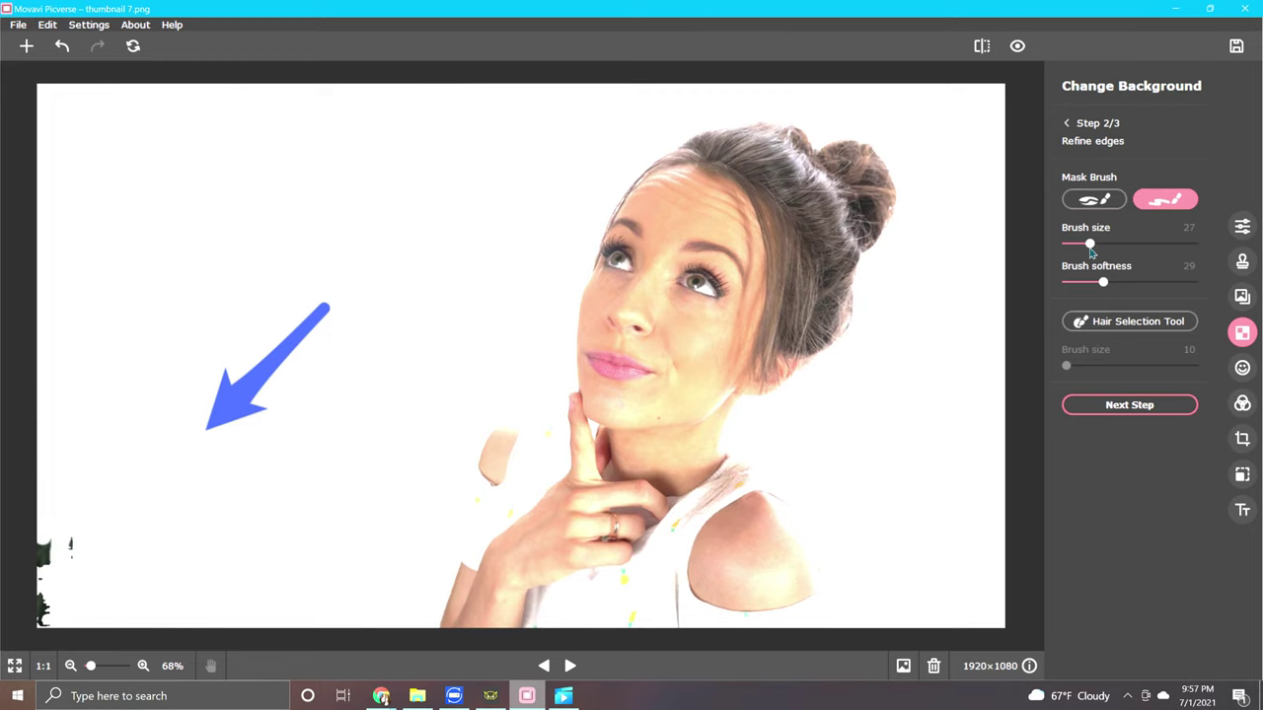
drag(1089, 244, 1144, 246)
drag(93, 516, 40, 680)
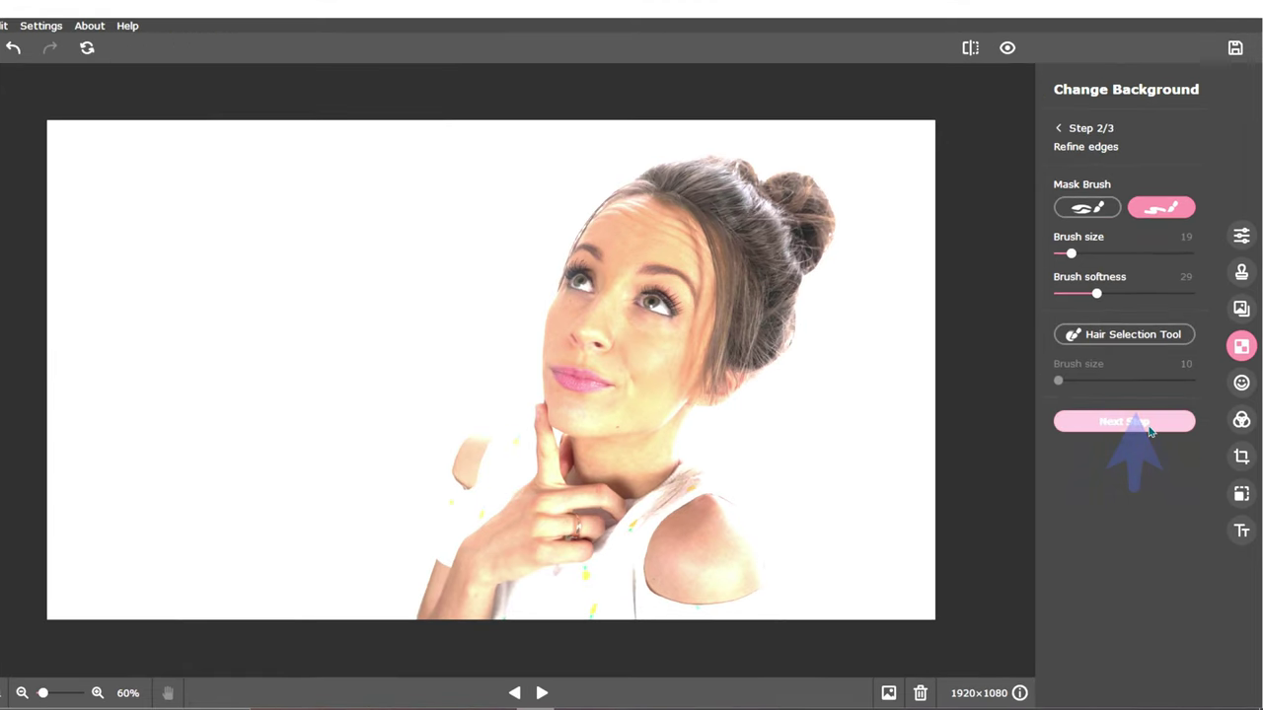
click(1147, 425)
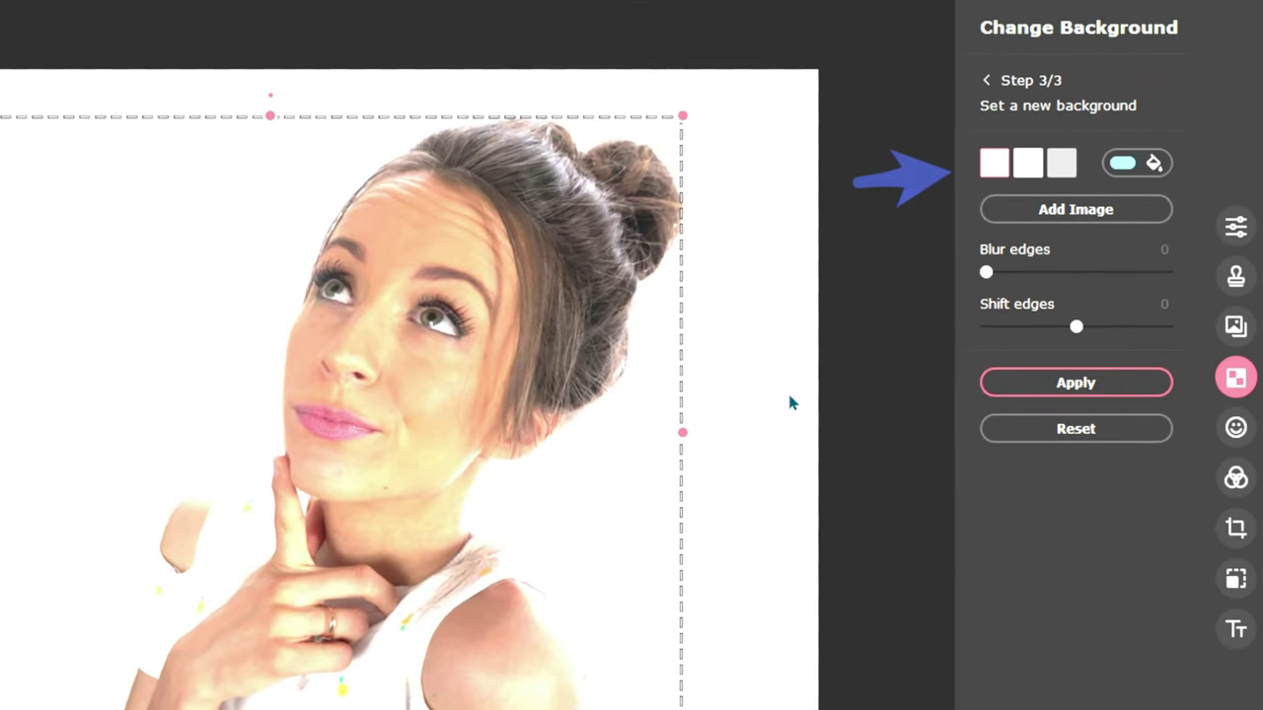
Preview light grey, beach, mountain and cloudy-sky backgrounds, then settle on light cyan (#7ae5ff).
click(1055, 172)
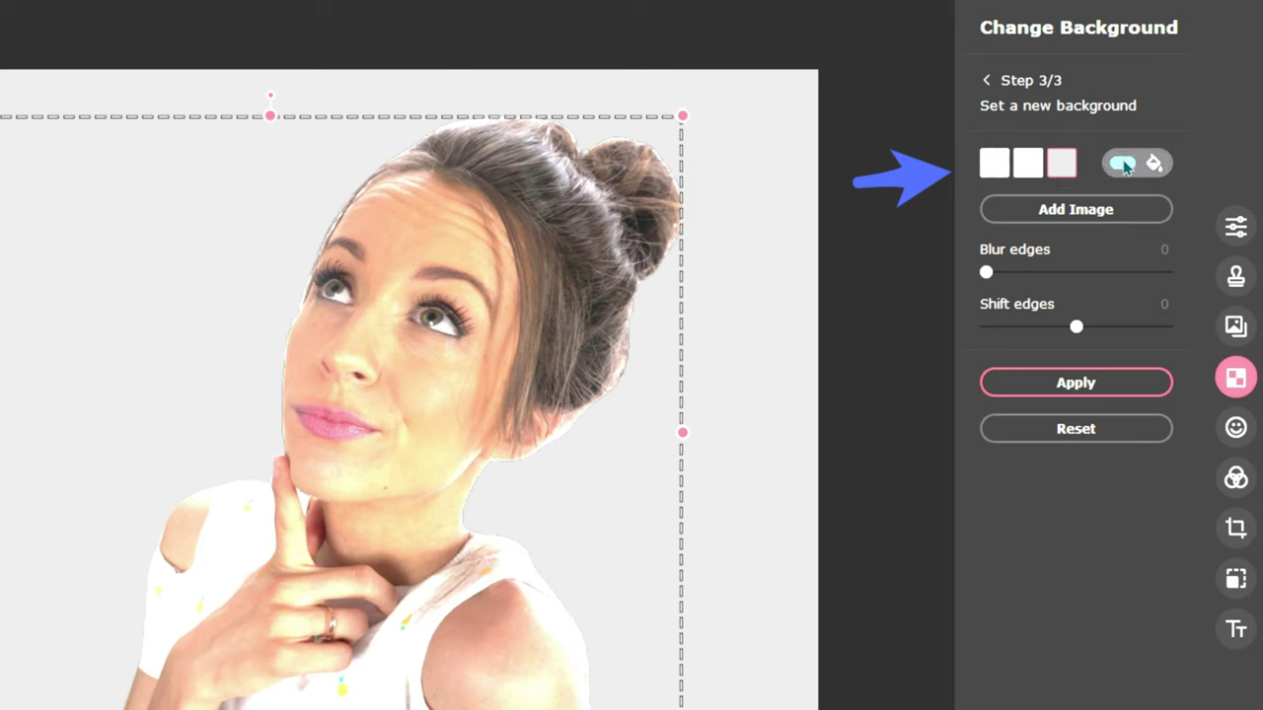
click(1124, 165)
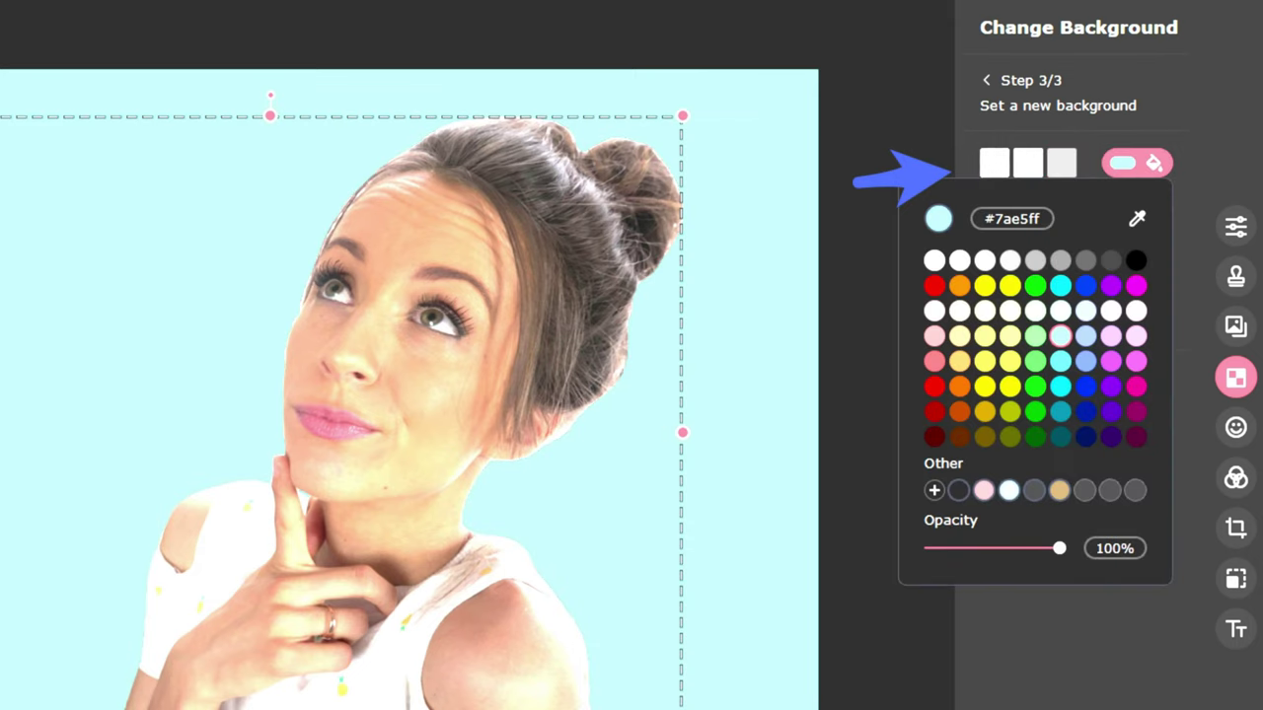
click(1041, 219)
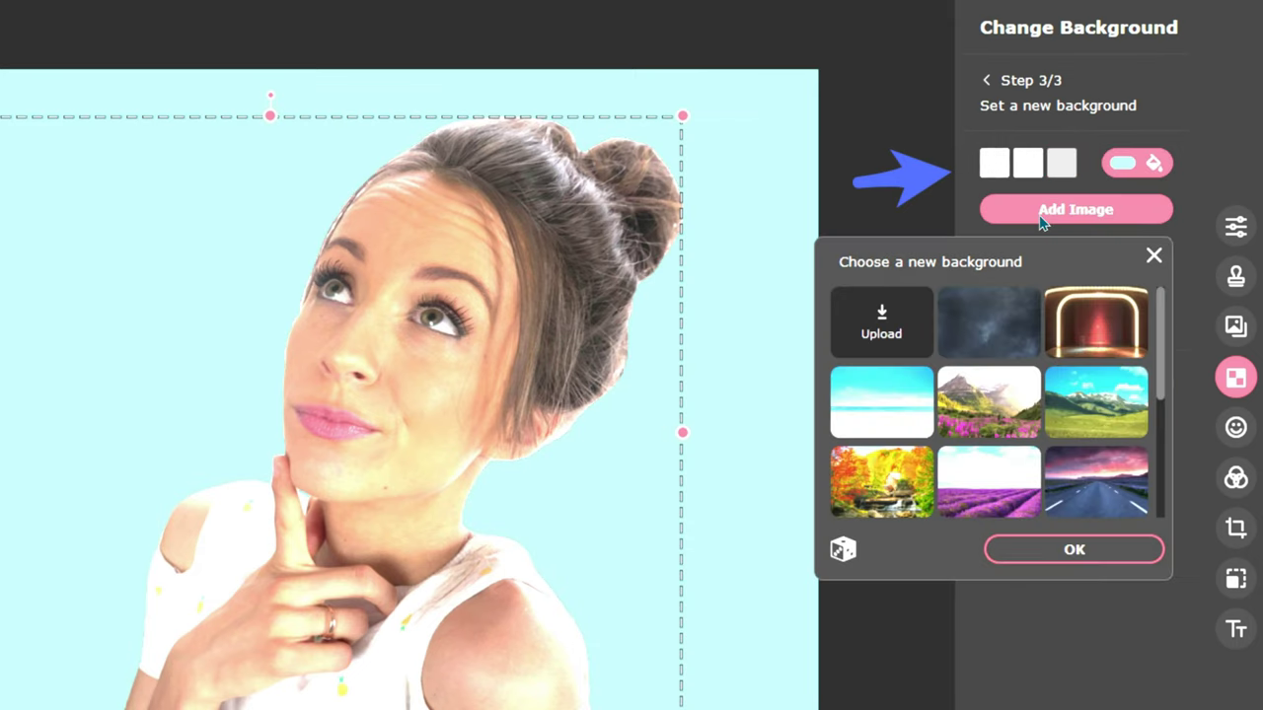
click(900, 405)
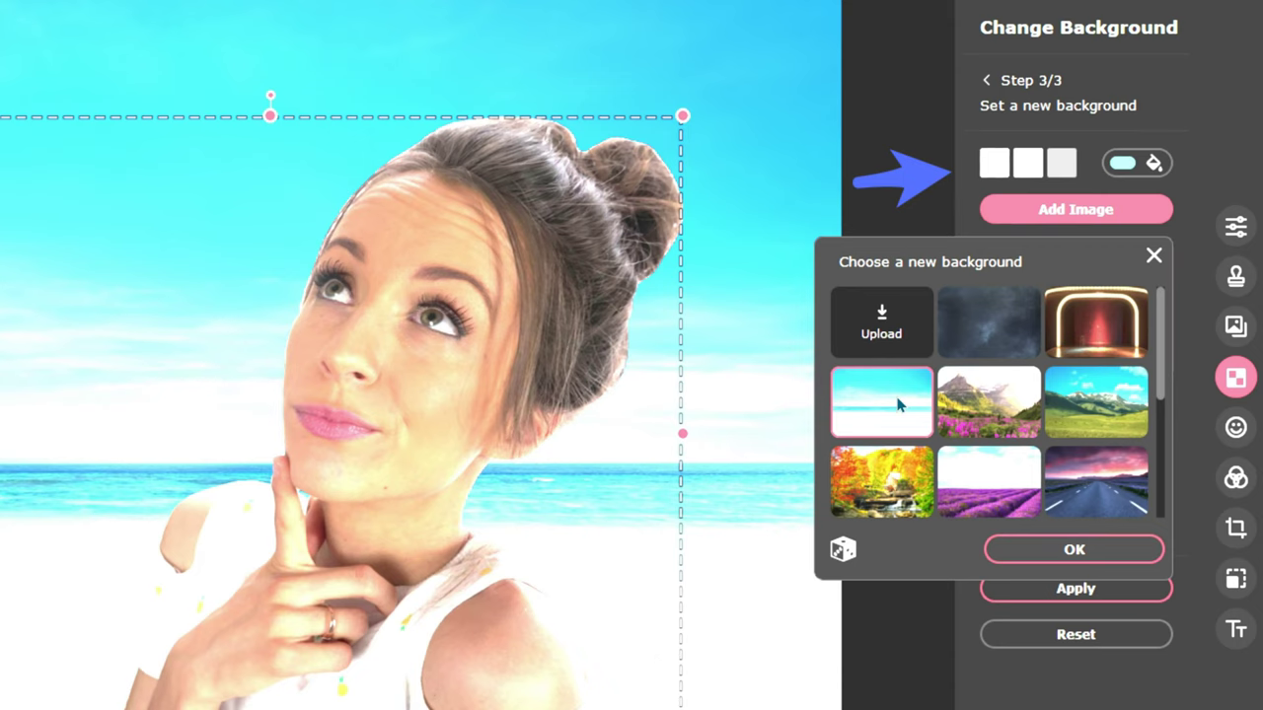
click(1067, 400)
click(1015, 331)
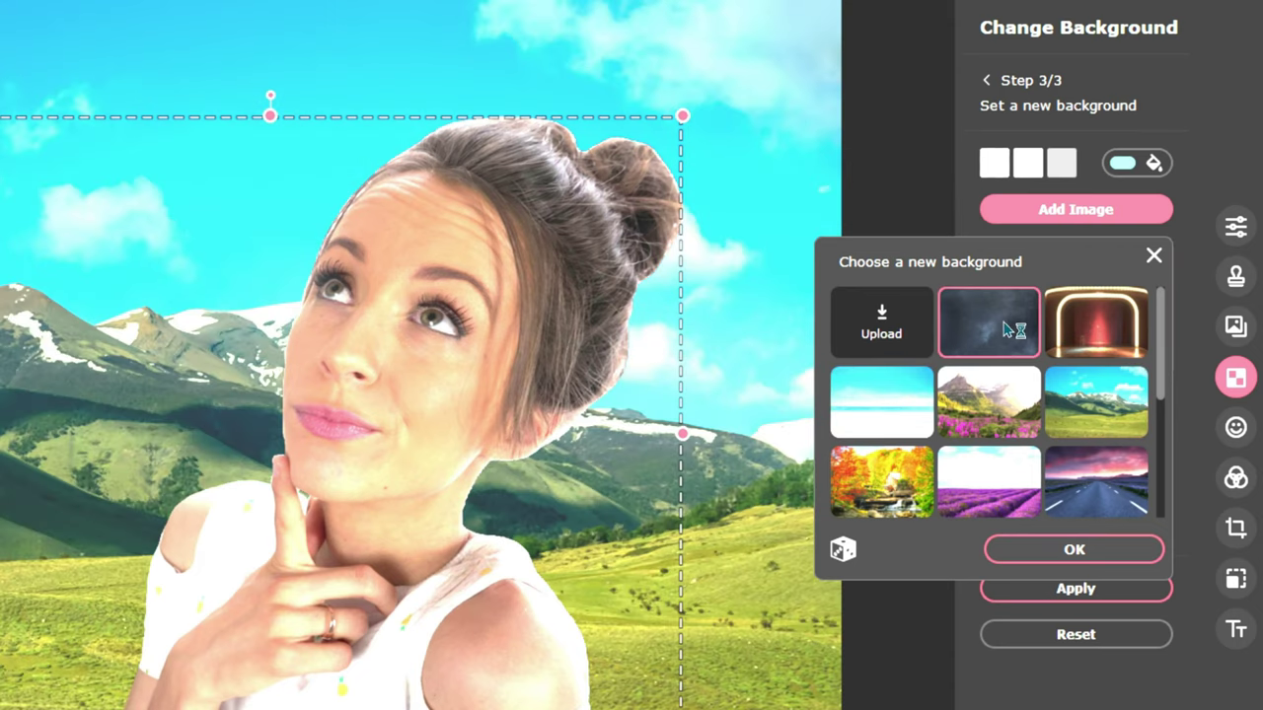
click(1127, 163)
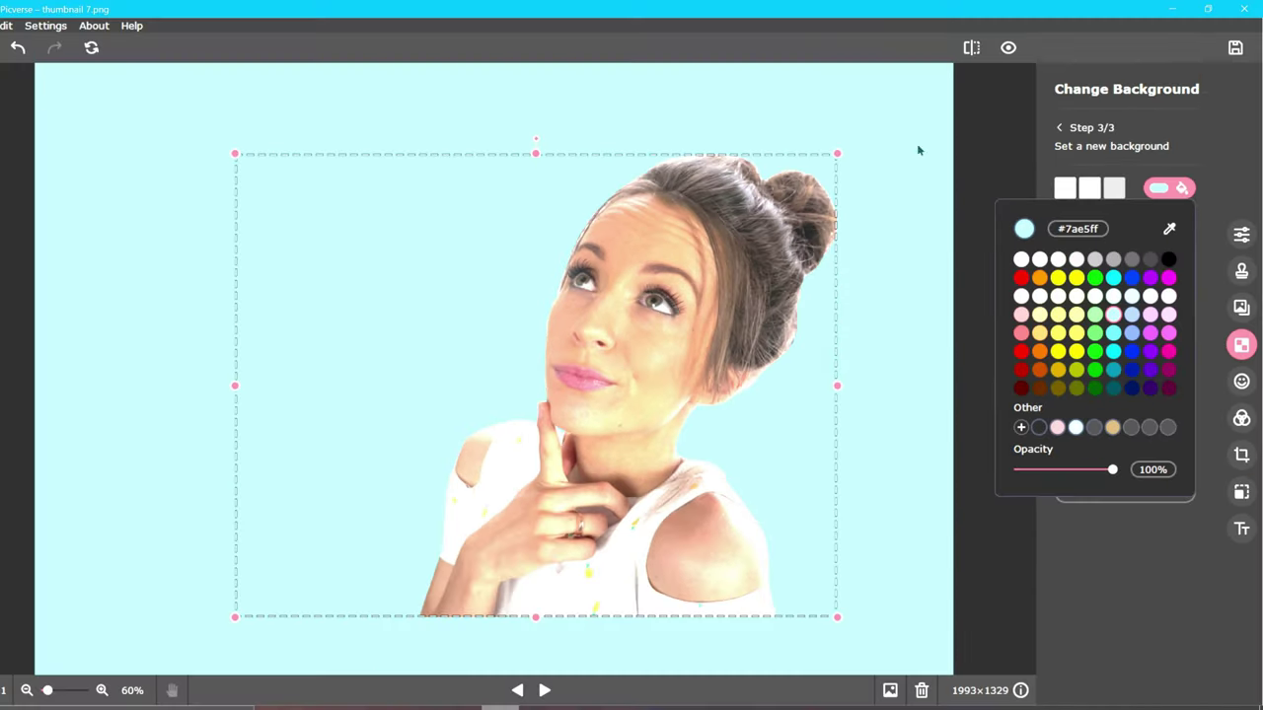
click(1060, 129)
Recheck the edges, nudge the woman cutout slightly down-left on the cyan background, and apply it.
click(1060, 129)
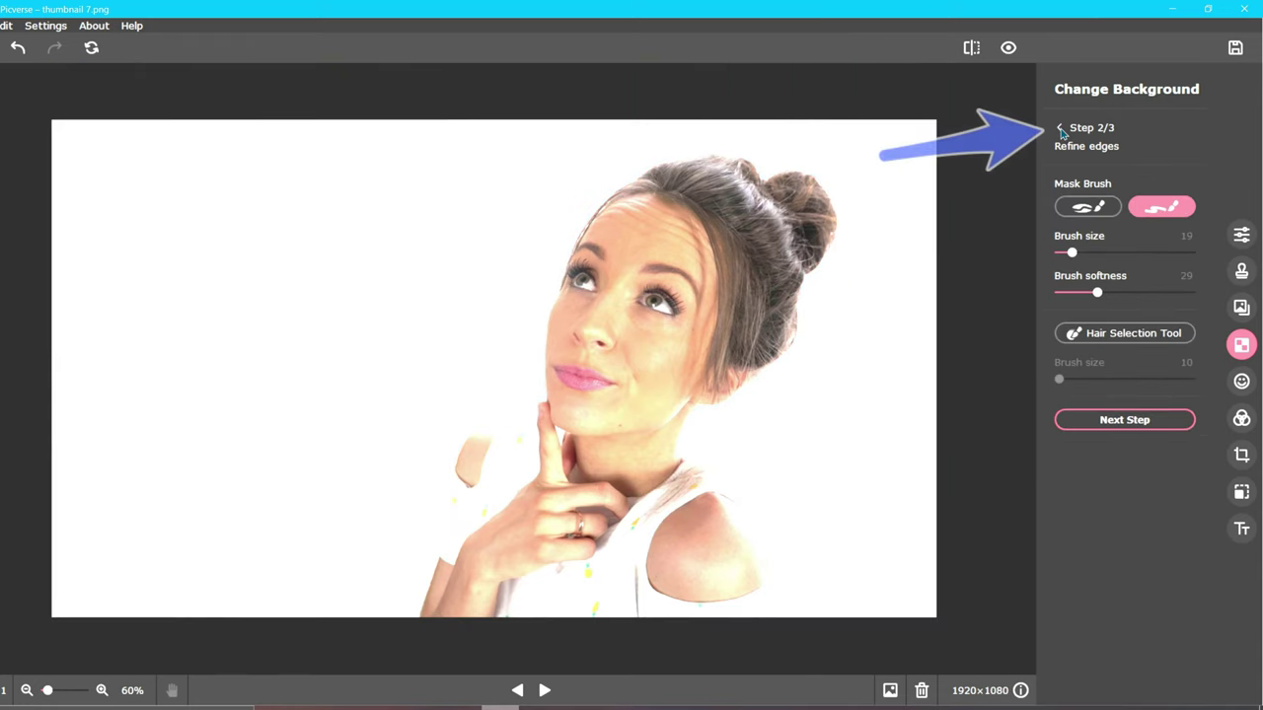
scroll(631, 138, up, 5)
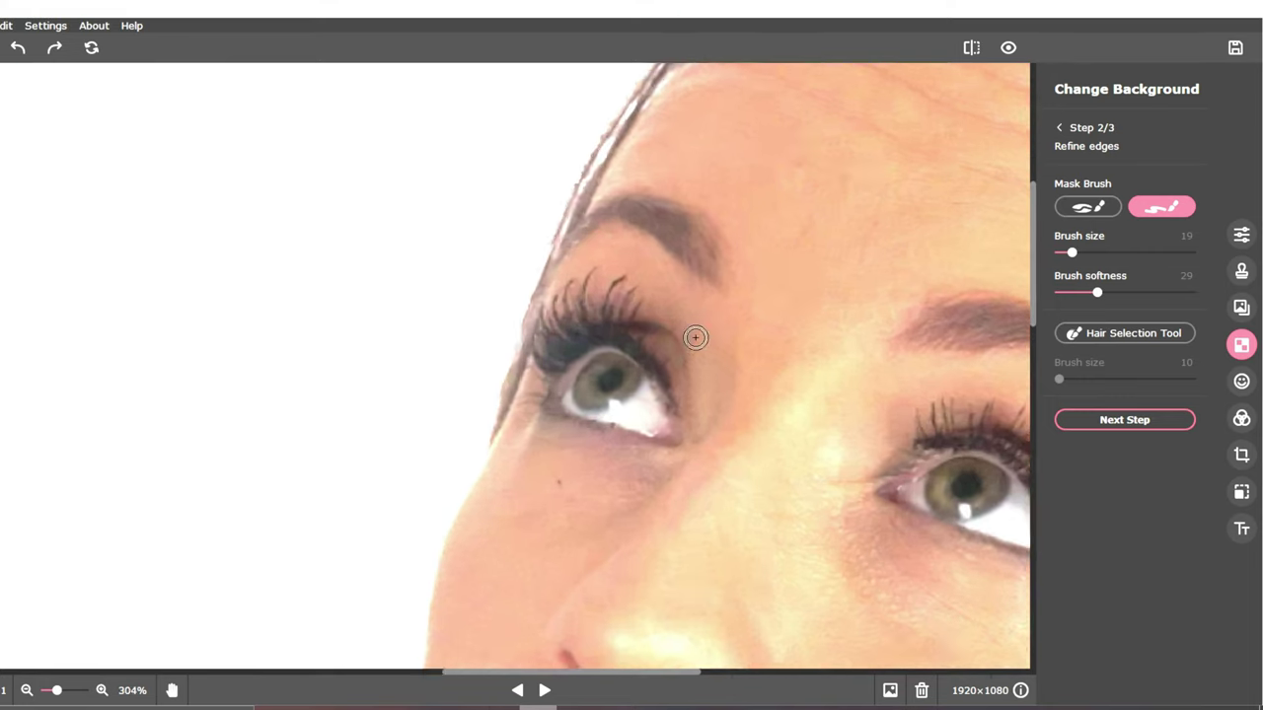
scroll(695, 337, down, 10)
click(1124, 419)
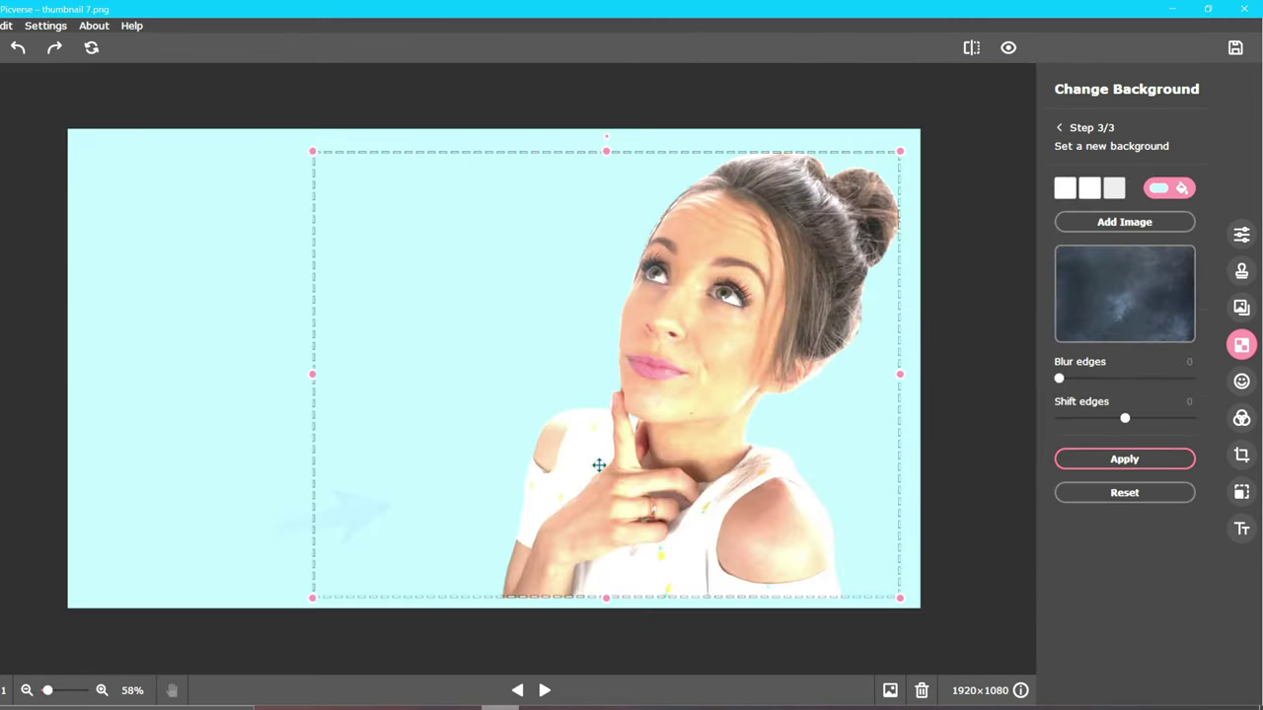
mouse_move(599, 464)
mouse_down()
mouse_move(583, 467)
mouse_move(599, 472)
mouse_up()
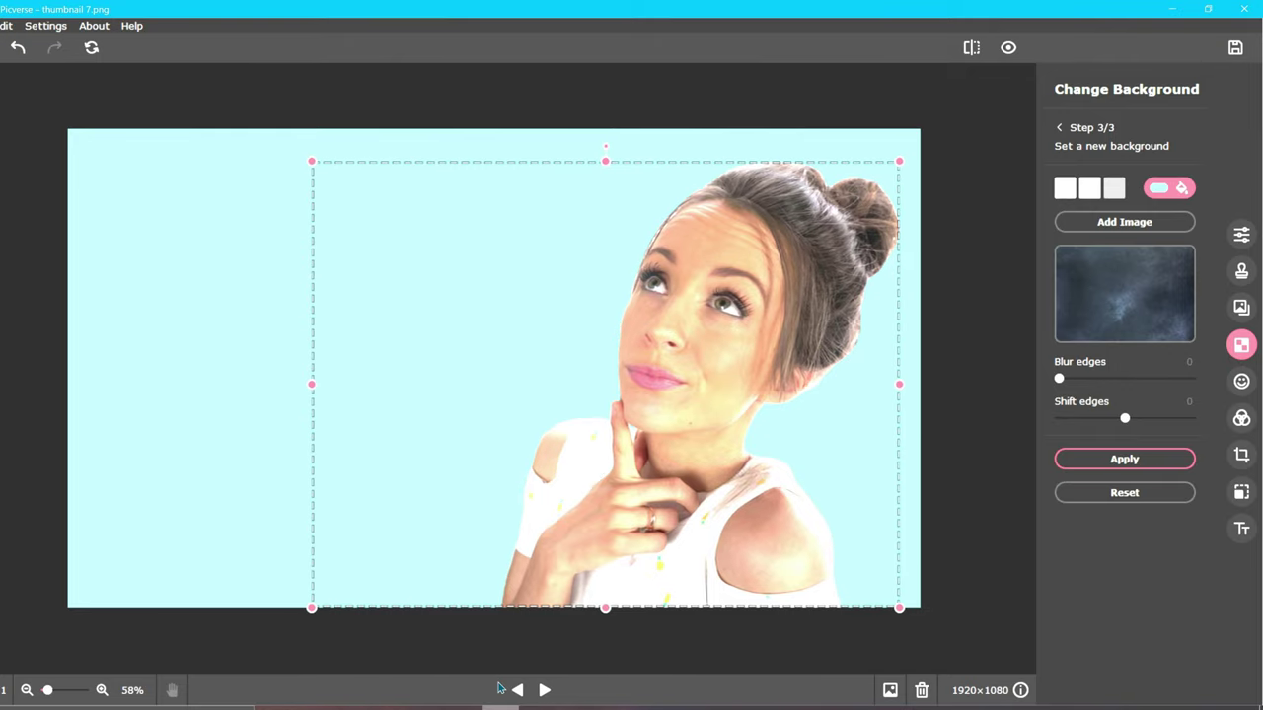
click(1169, 466)
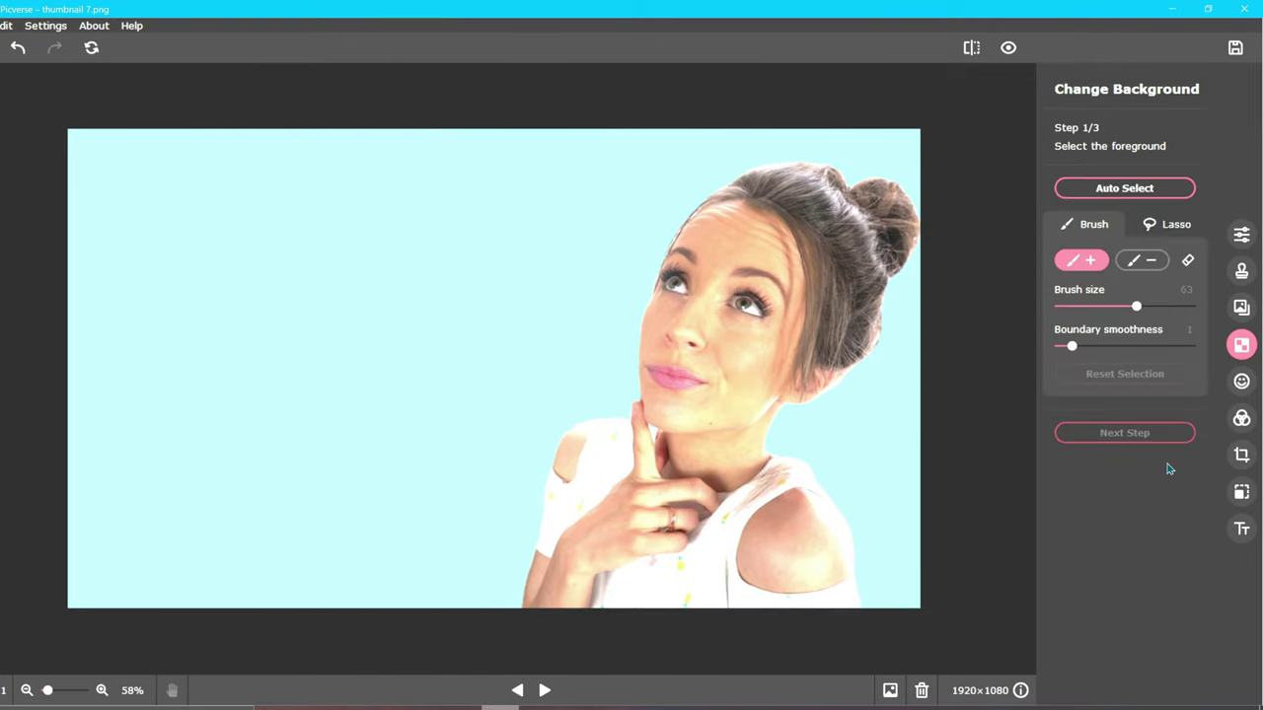
Smooth the forehead skin with the Retouching Skin smoothing brush.
click(1239, 384)
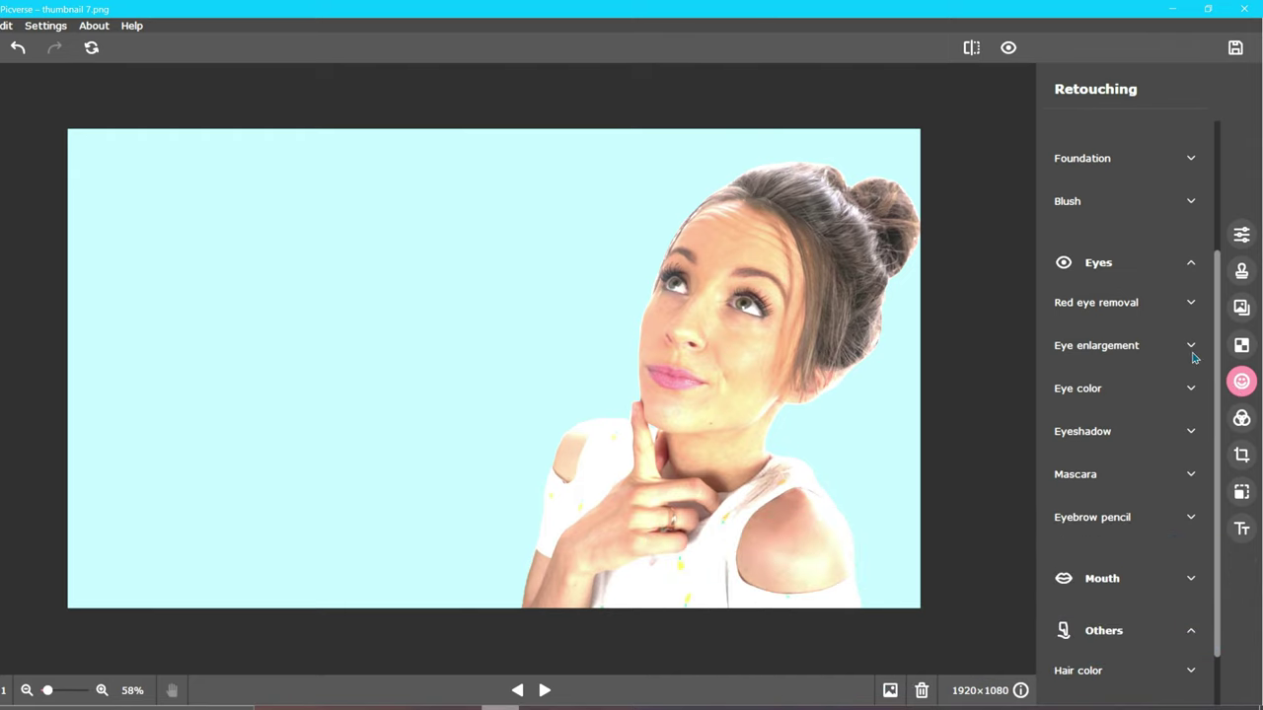
scroll(1141, 284, up, 3)
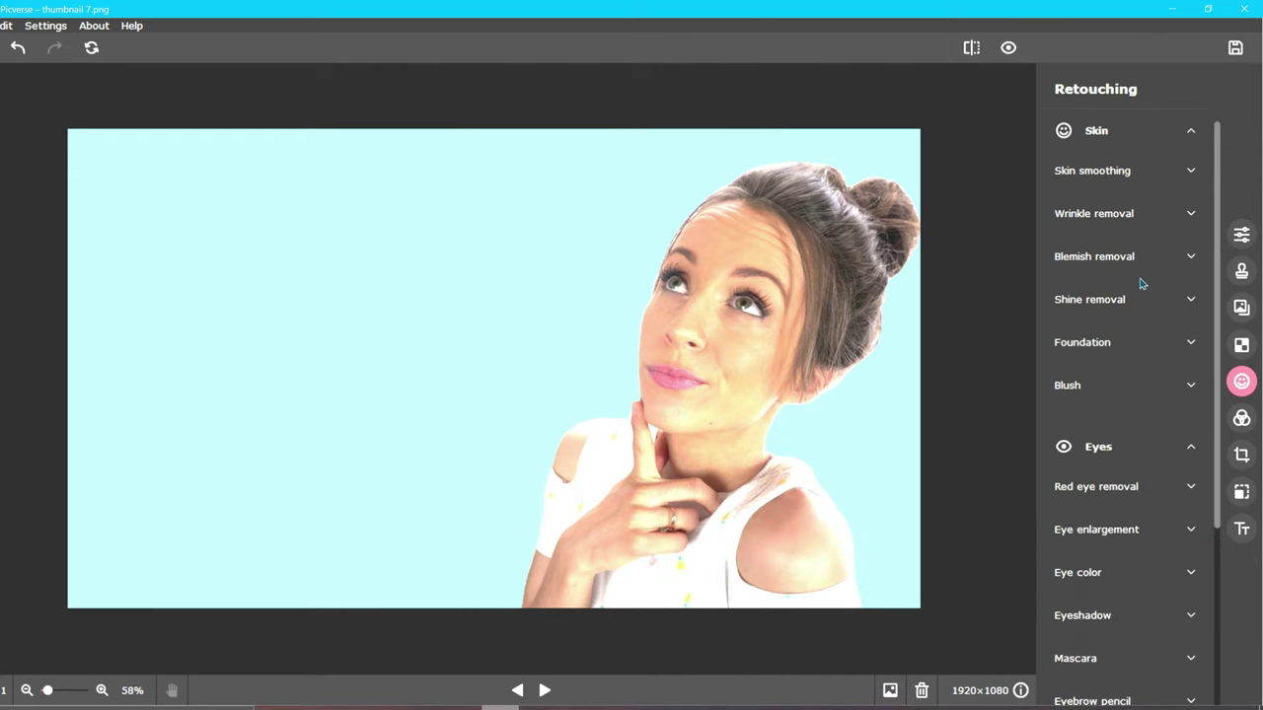
click(1190, 171)
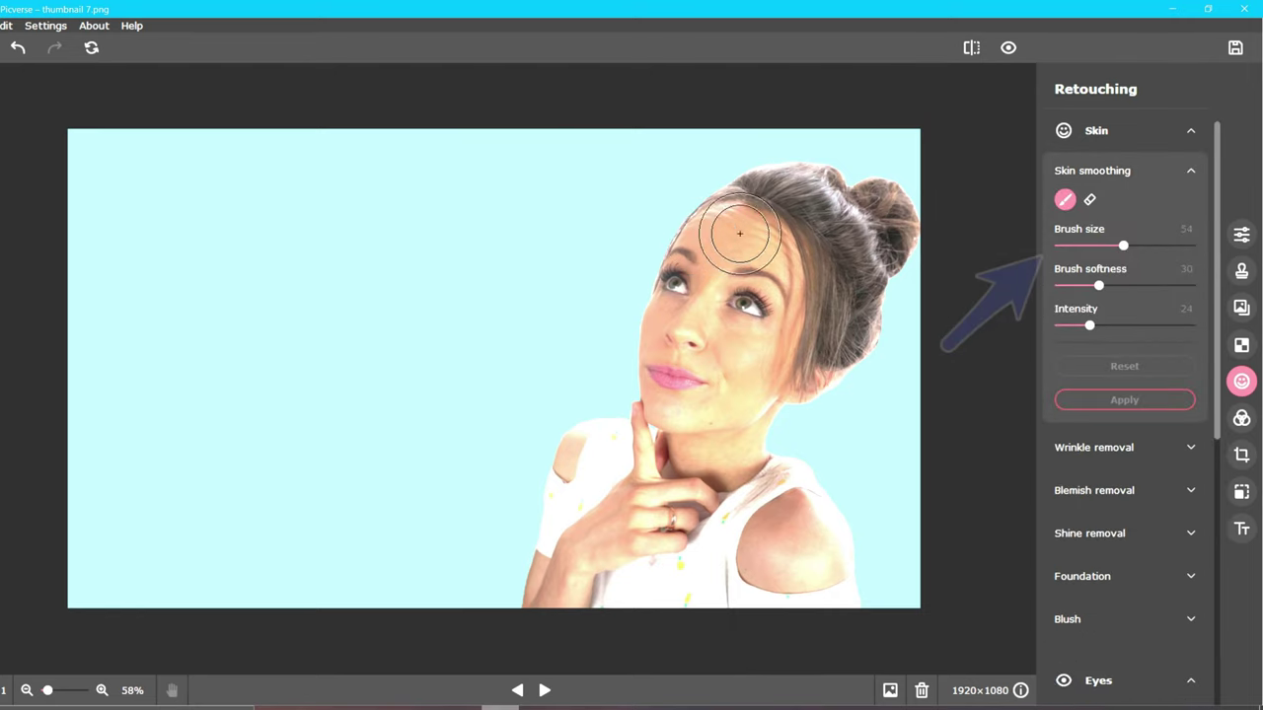
drag(767, 237, 802, 286)
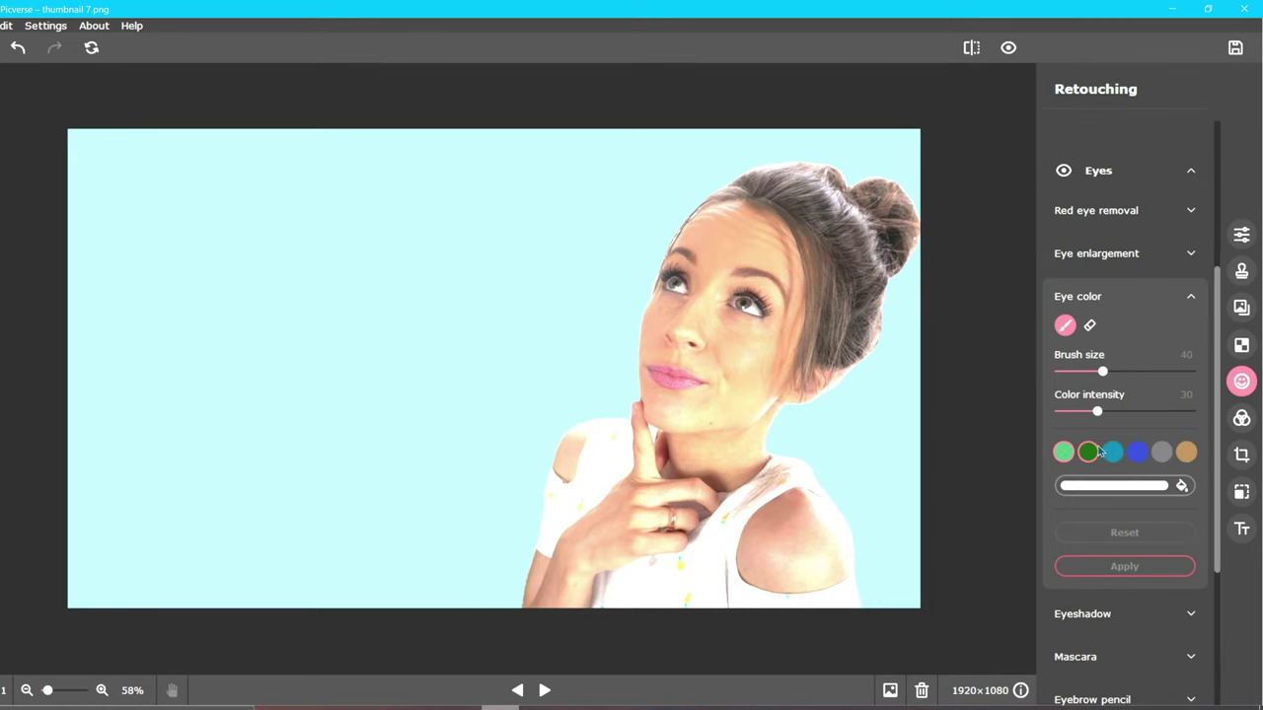
Tint the irises green using Eye color at intensity 13.
drag(1079, 415, 1074, 411)
scroll(749, 296, up, 10)
mouse_move(770, 272)
mouse_down()
mouse_move(804, 316)
mouse_move(844, 251)
mouse_up()
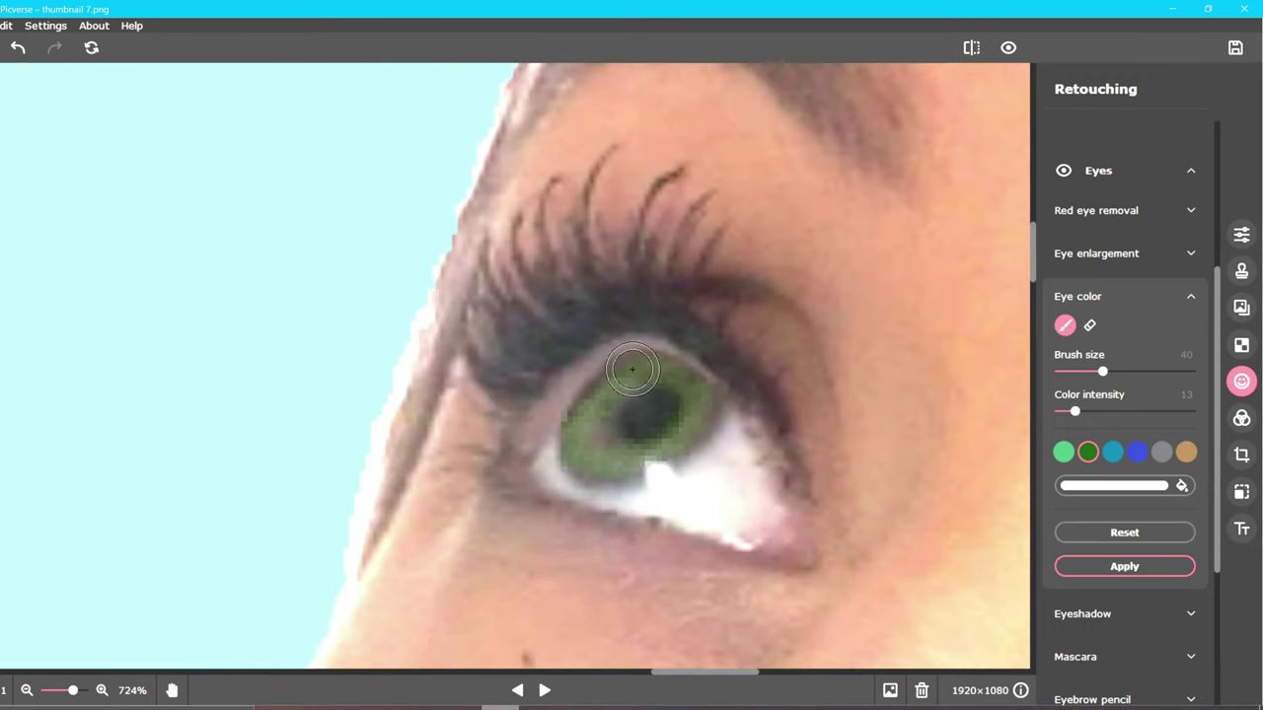
scroll(655, 391, down, 10)
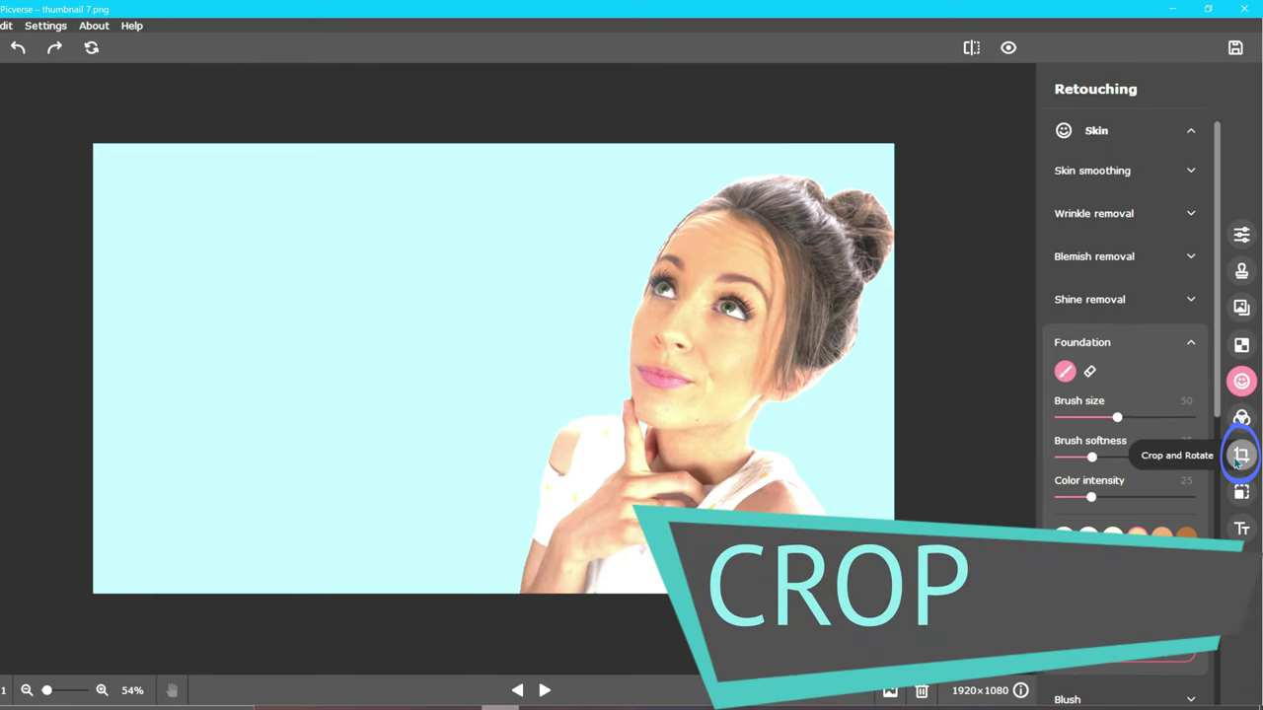
Lock the crop frame to a 16:9 aspect ratio, giving a 1920 × 1080 image.
click(1235, 470)
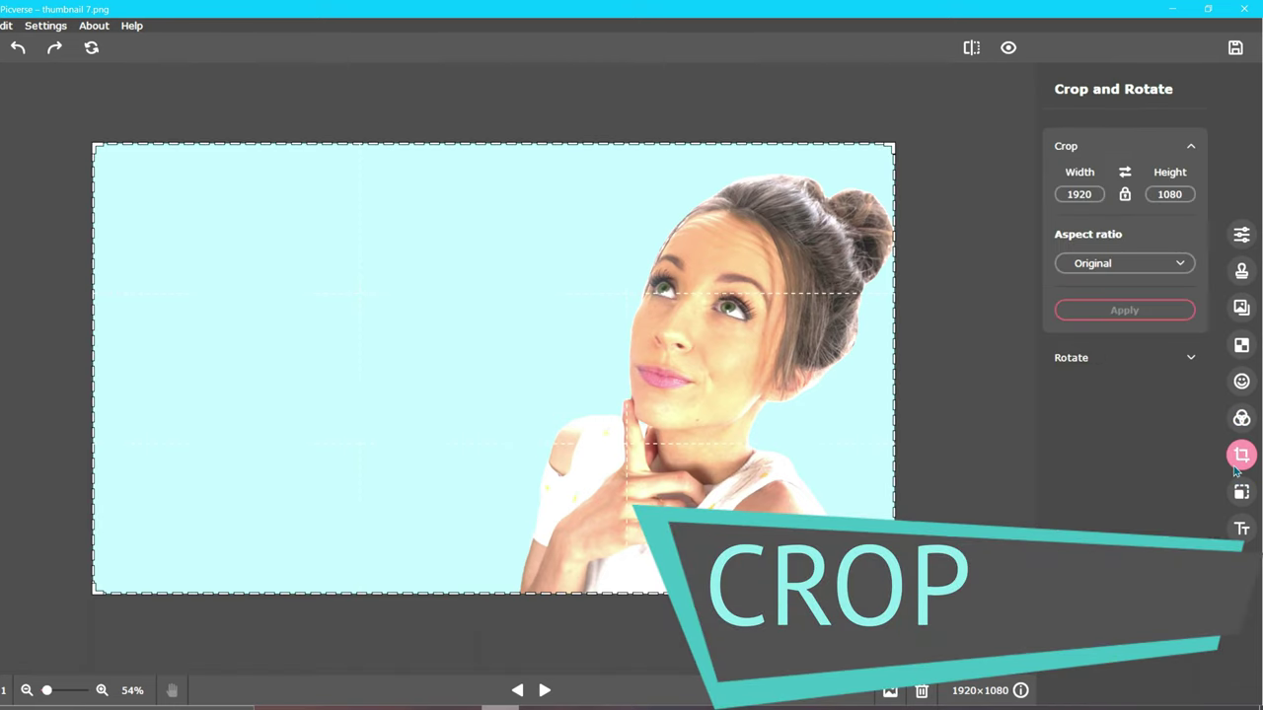
drag(493, 593, 494, 585)
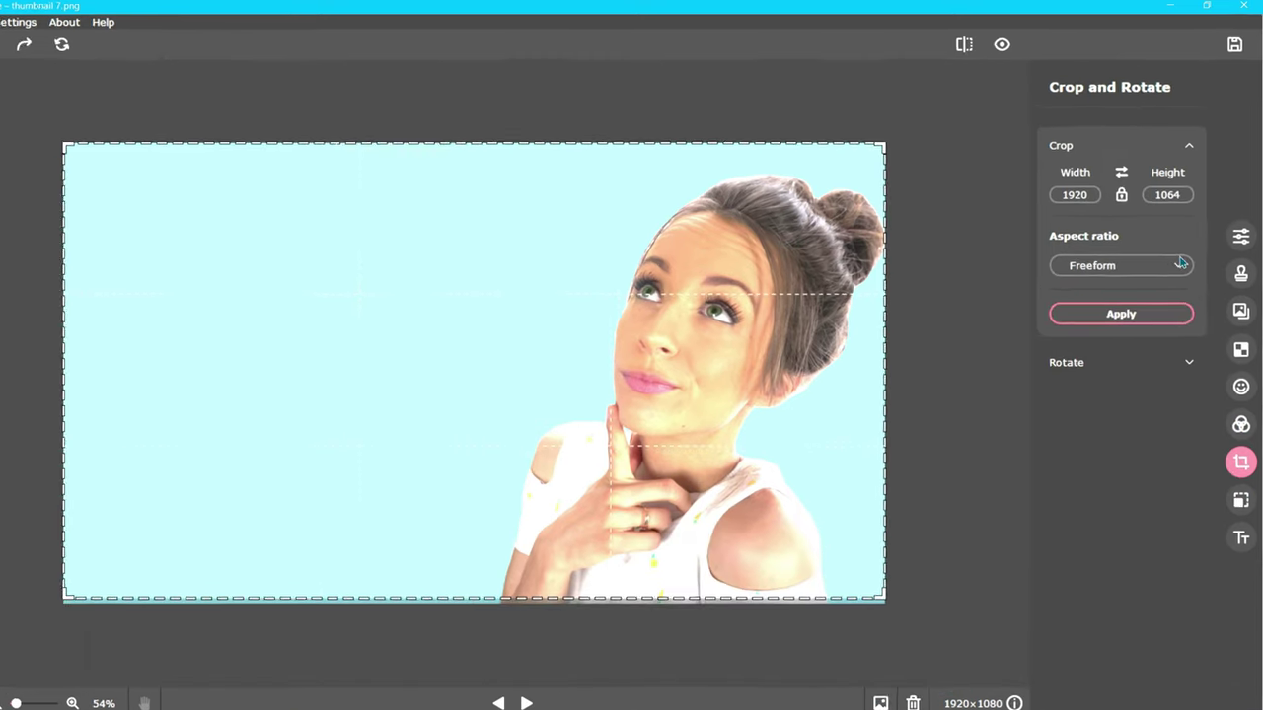
click(1179, 264)
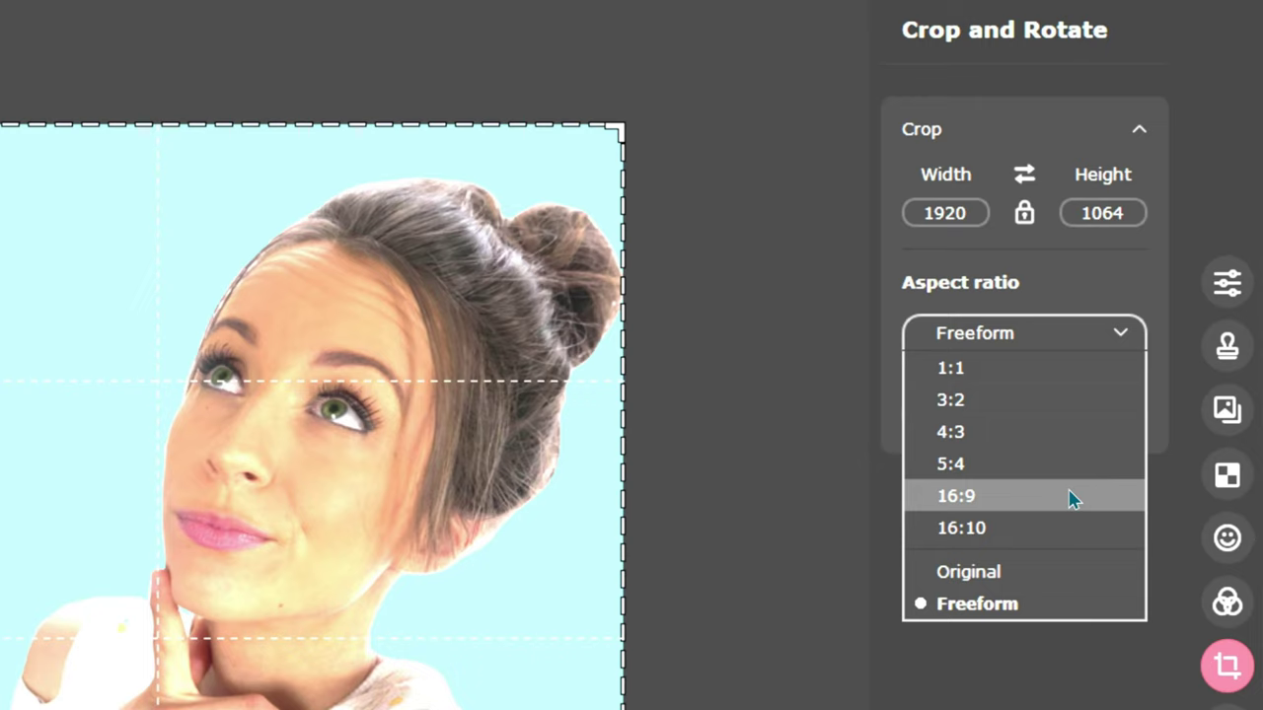
click(1073, 496)
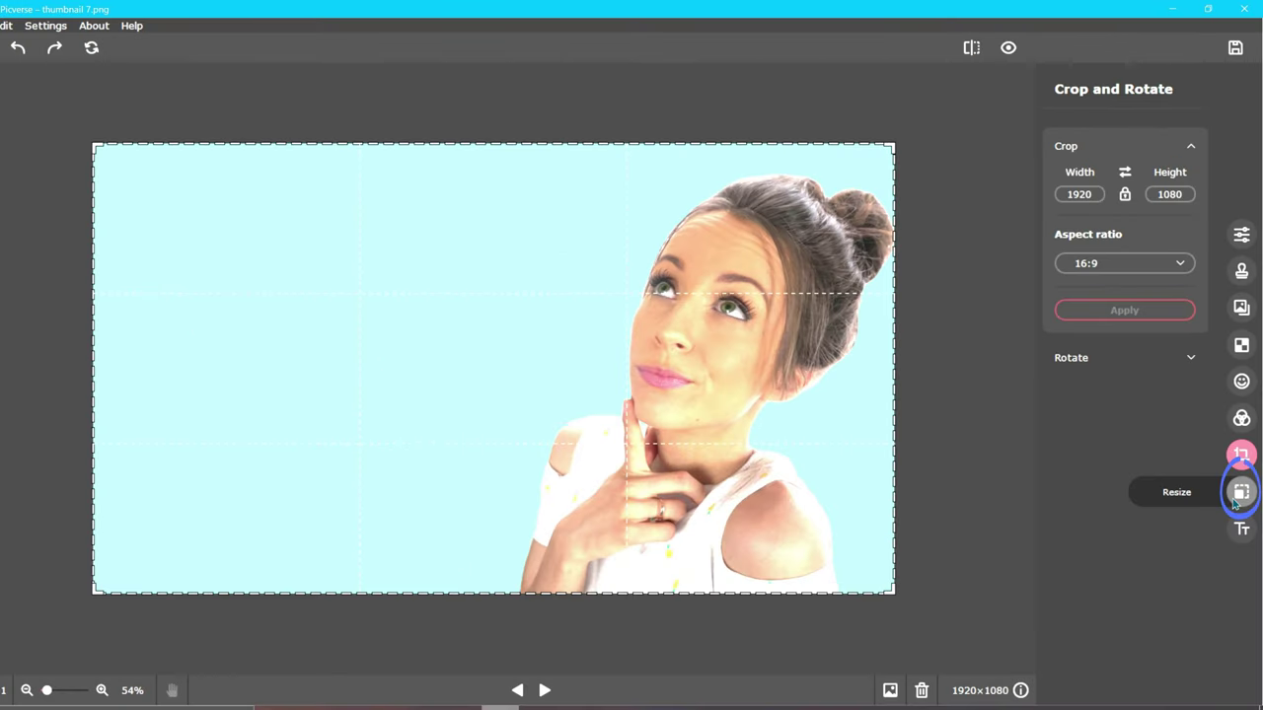
In Resize, try a 720 height and the preset sizes, then enter width 1920 to keep 1920 × 1080.
click(1241, 491)
double_click(1144, 186)
text(7)
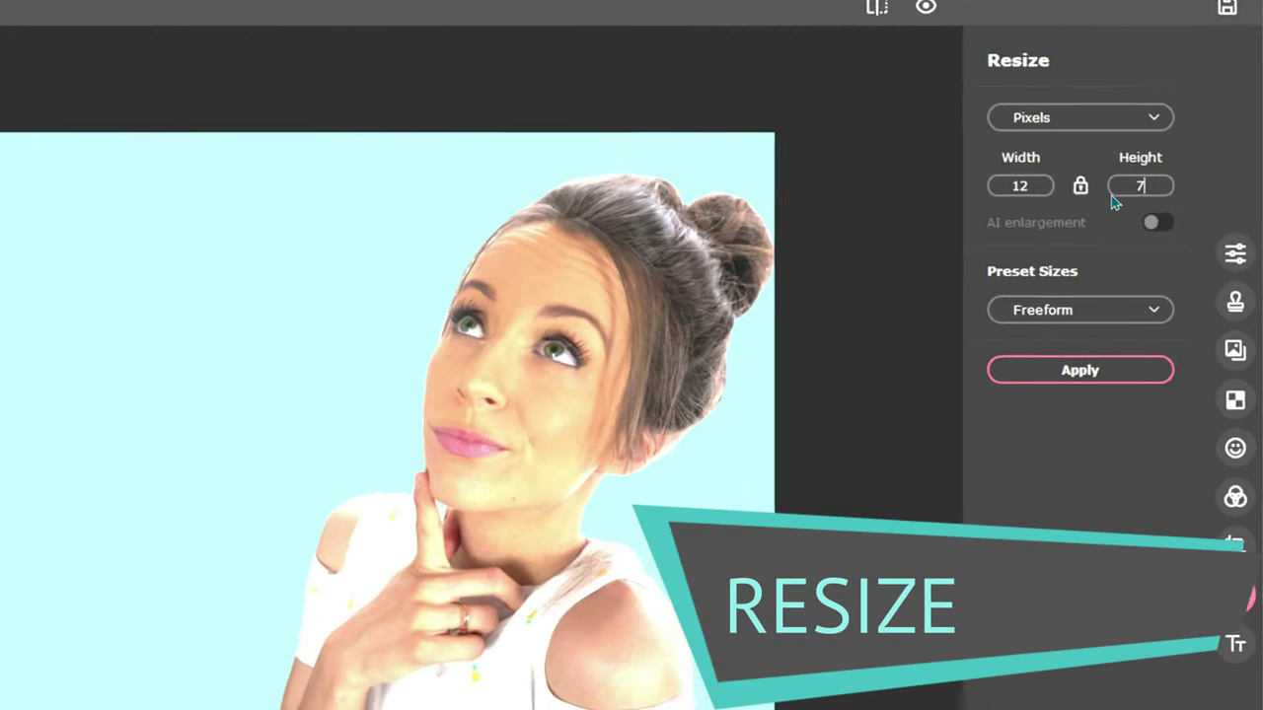
text(20)
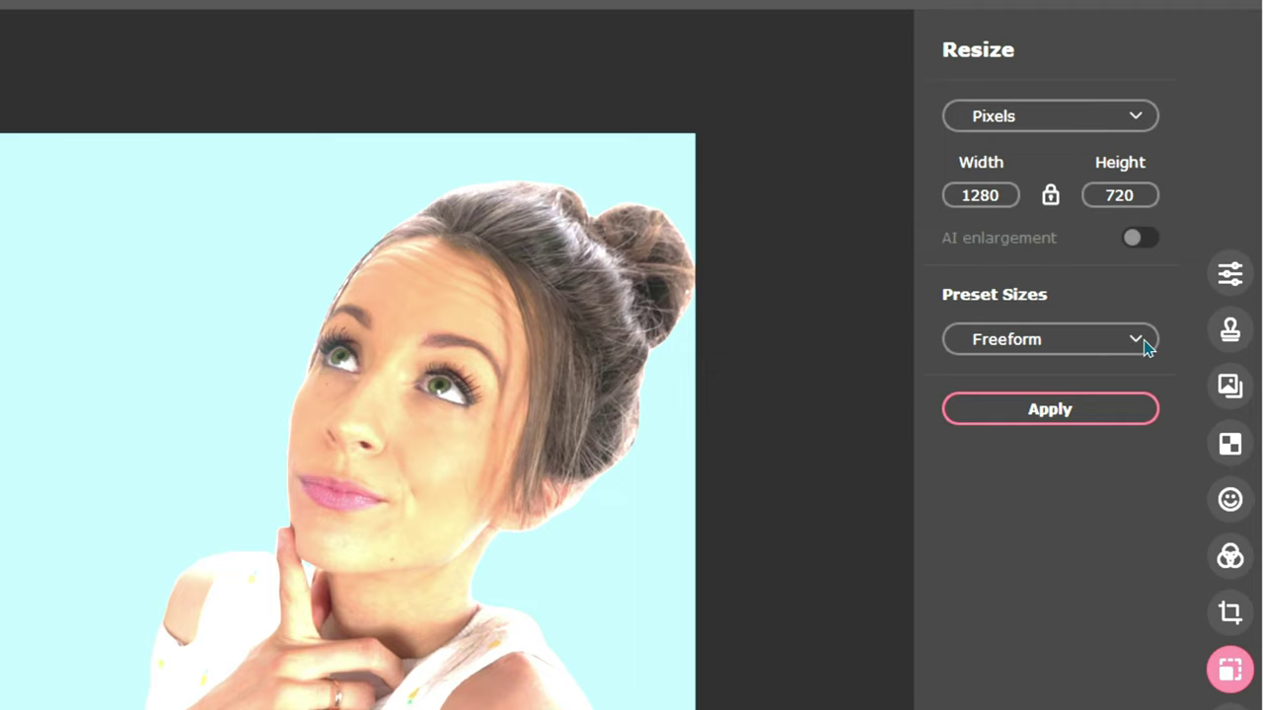
click(1144, 343)
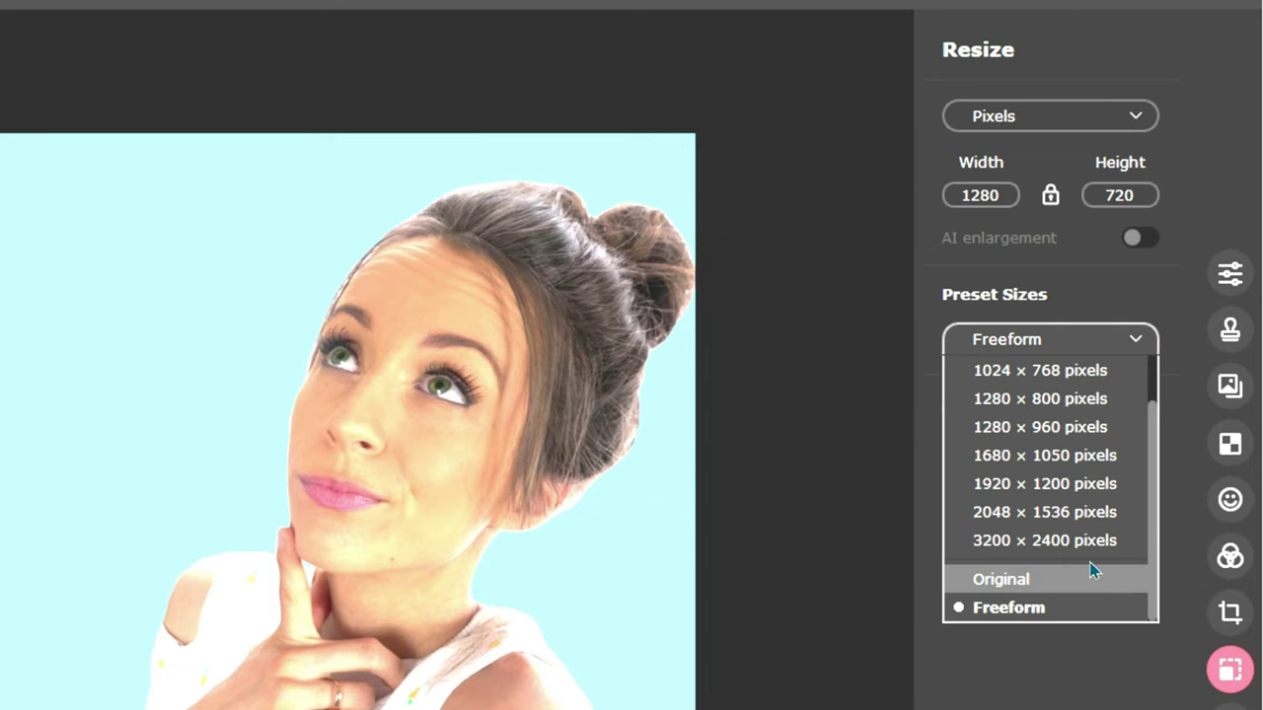
click(1110, 602)
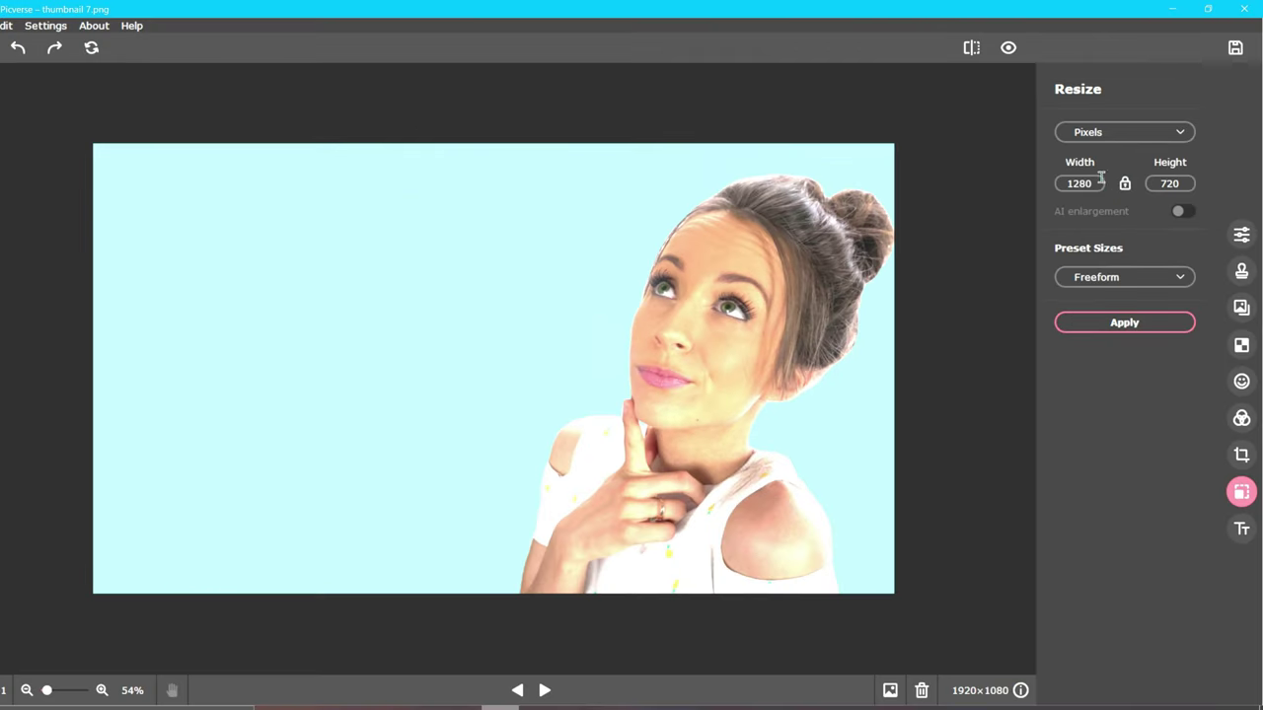
drag(1101, 181, 1032, 182)
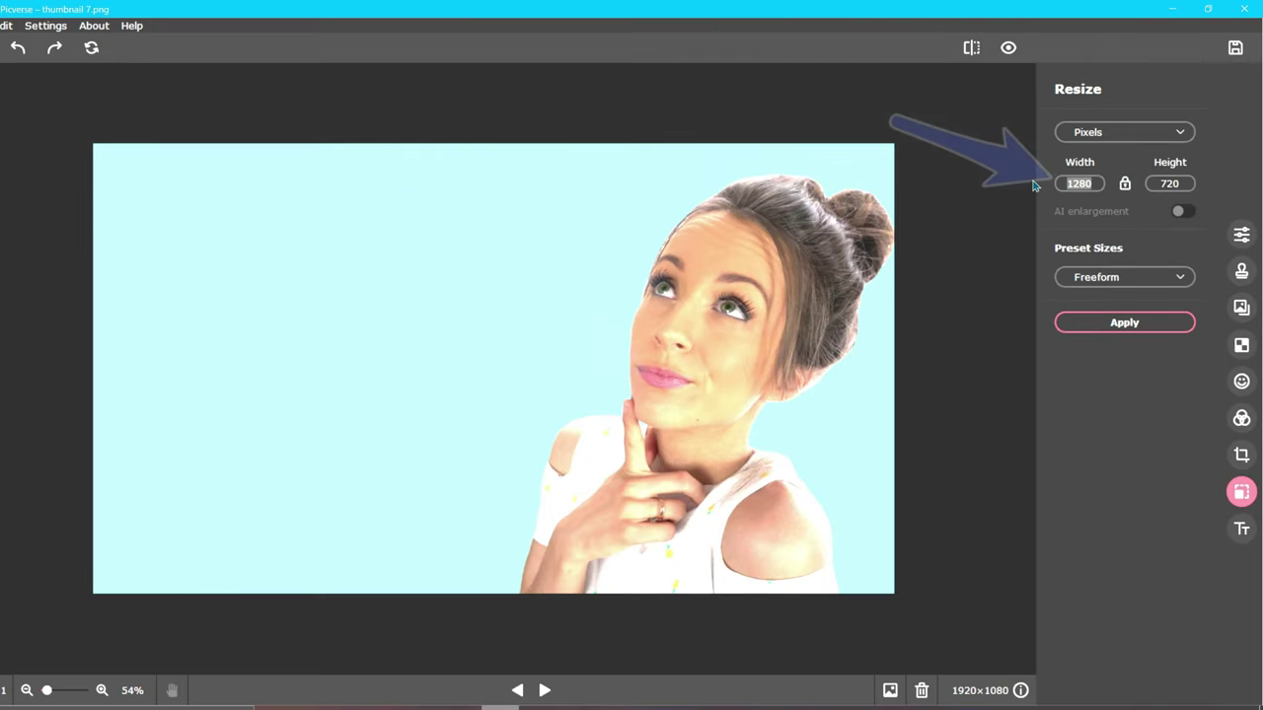
text(1920)
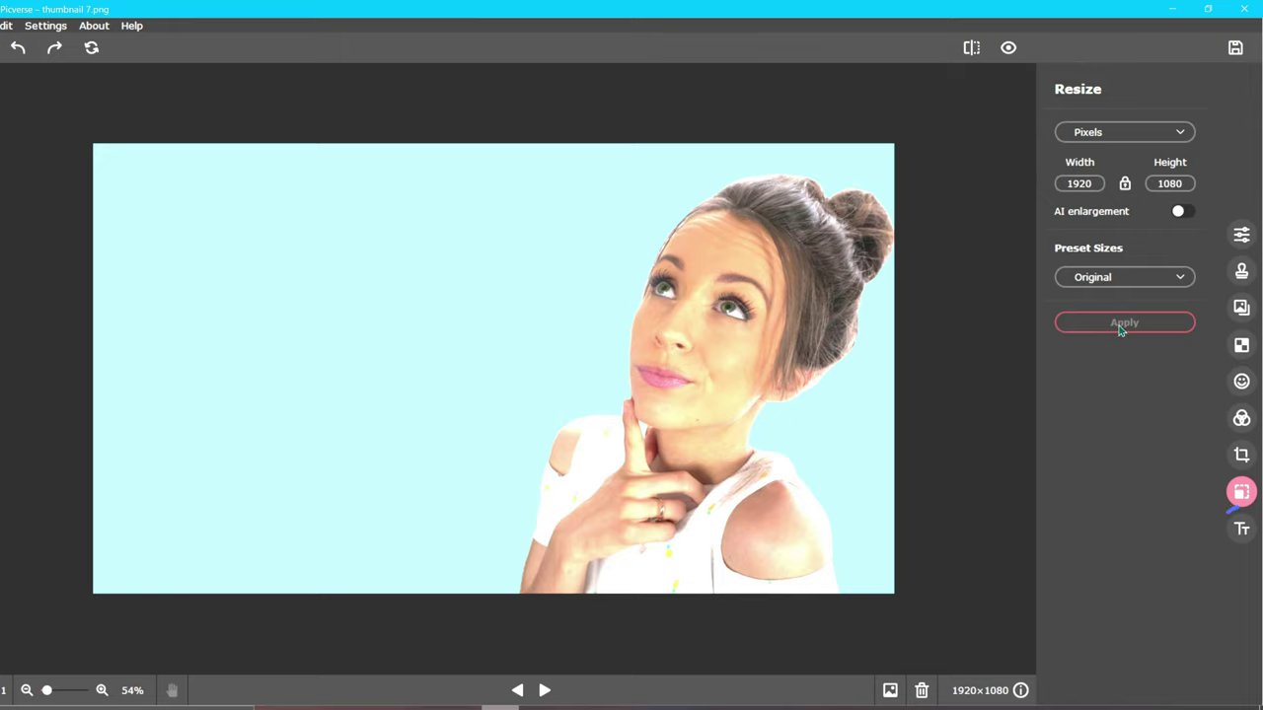
Add a white Arial Black text box reading PICVERSE.
click(1242, 529)
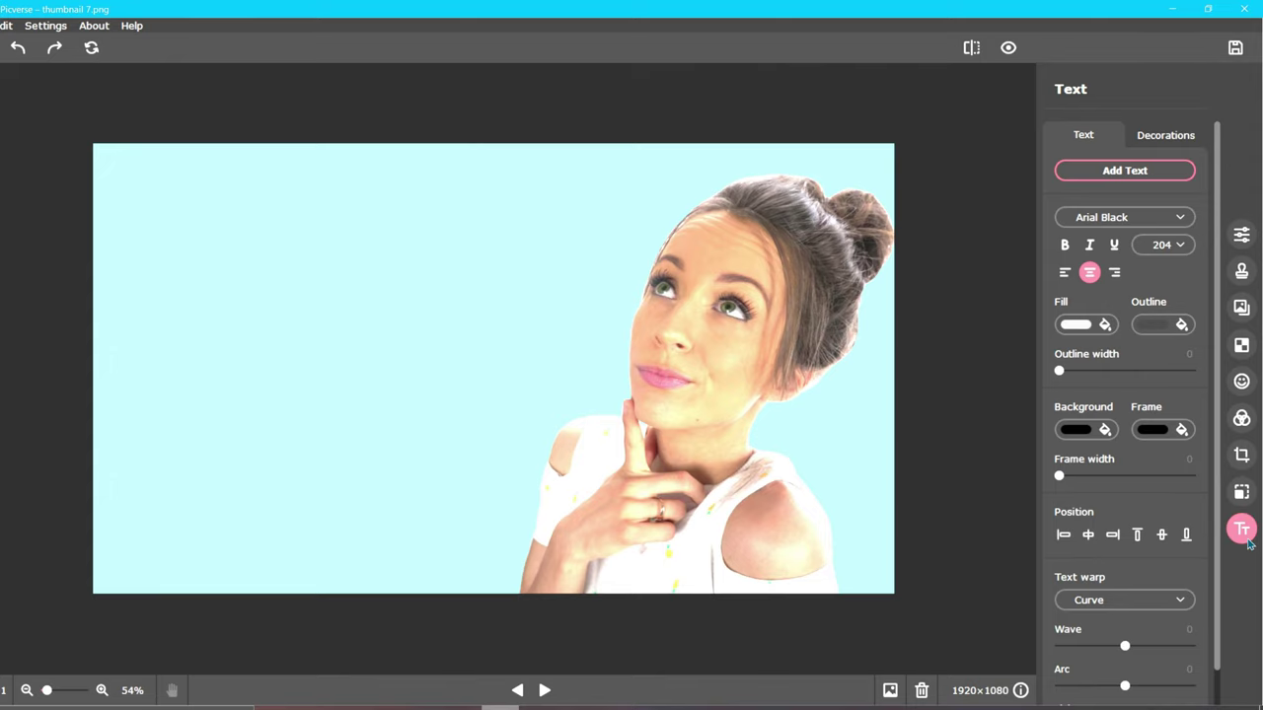
click(1176, 168)
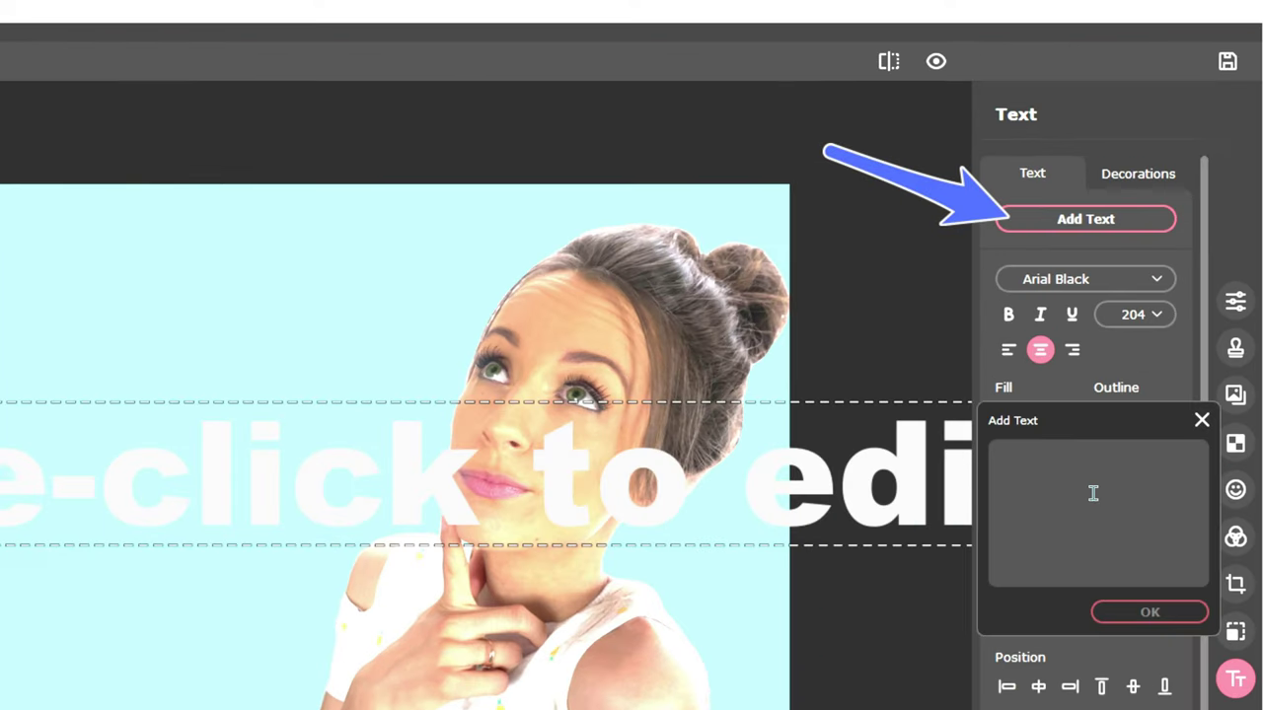
text(PICVERSE)
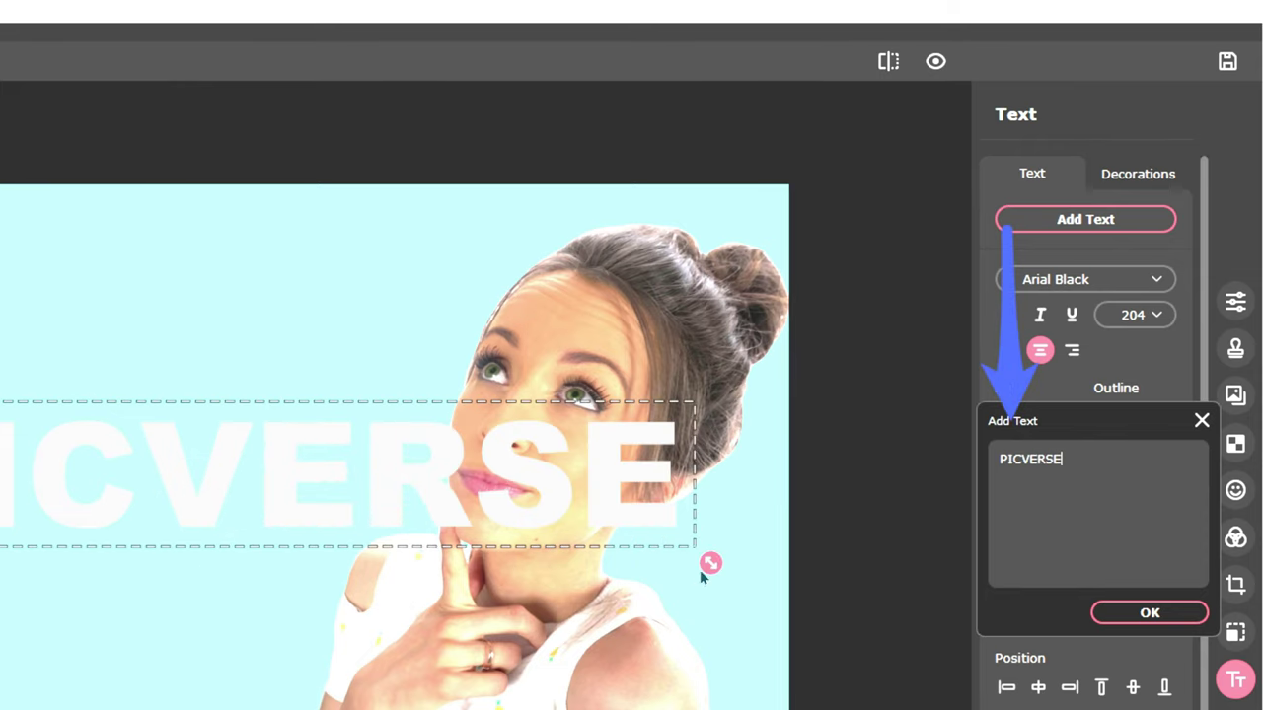
click(1136, 606)
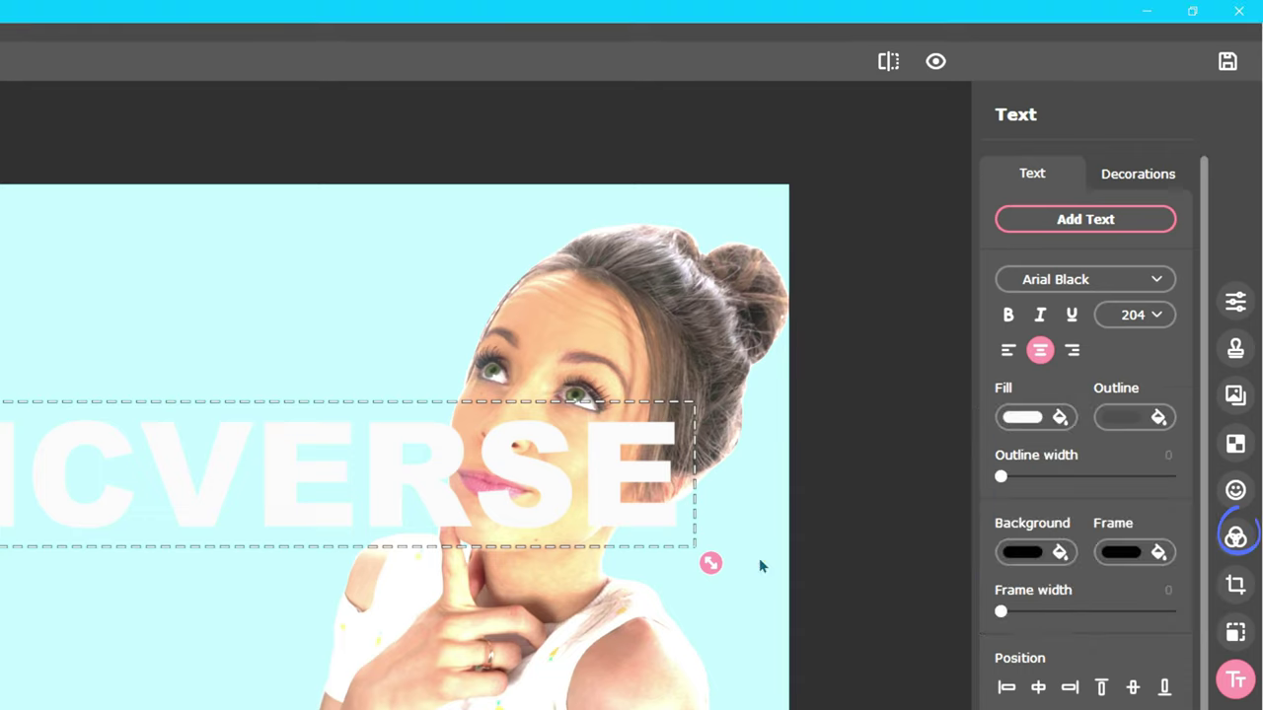
Resize PICVERSE to size 144, keep it level, and place it across the upper-left.
drag(710, 563, 720, 549)
mouse_move(839, 424)
mouse_down()
mouse_move(789, 398)
mouse_move(592, 384)
mouse_move(696, 474)
mouse_move(762, 506)
mouse_move(797, 440)
mouse_move(717, 418)
mouse_move(739, 418)
mouse_up()
drag(668, 397, 538, 236)
drag(617, 273, 612, 182)
key(ctrl+z)
key(ctrl+z)
key(ctrl+z)
key(ctrl+z)
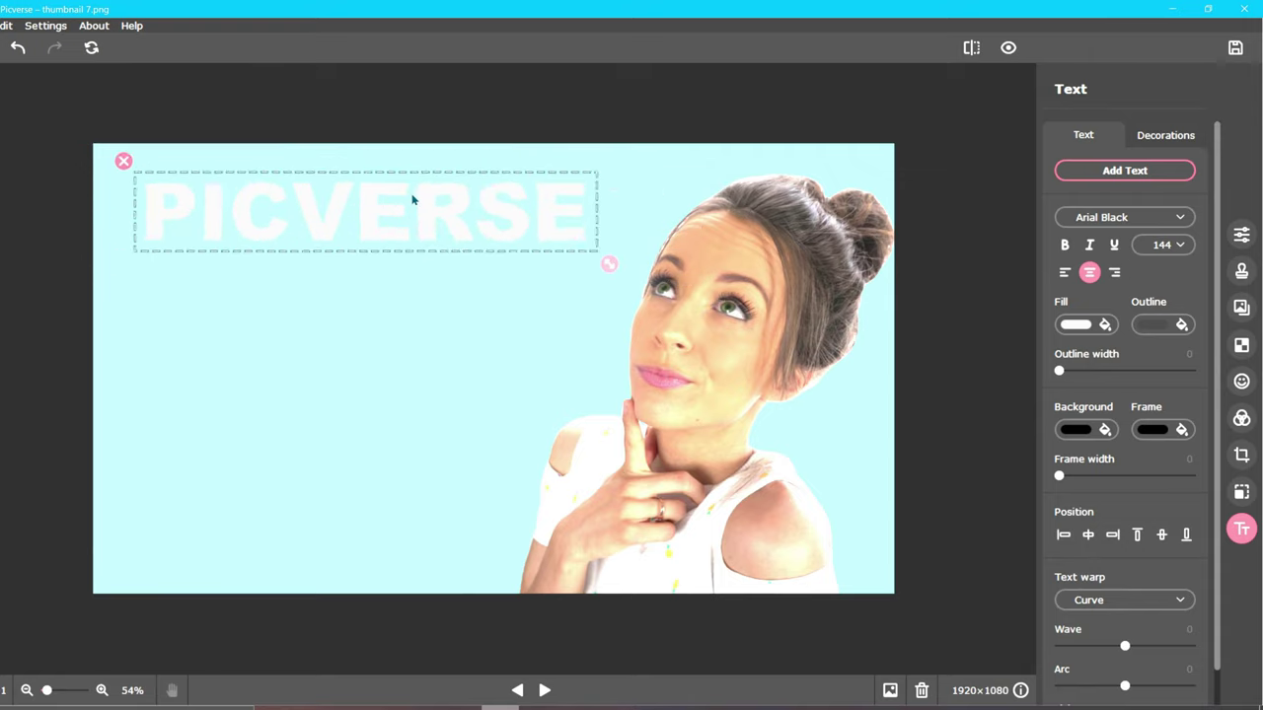
Make PICVERSE light pink at size 164 with a width-15 black outline and wave 15.
click(1080, 324)
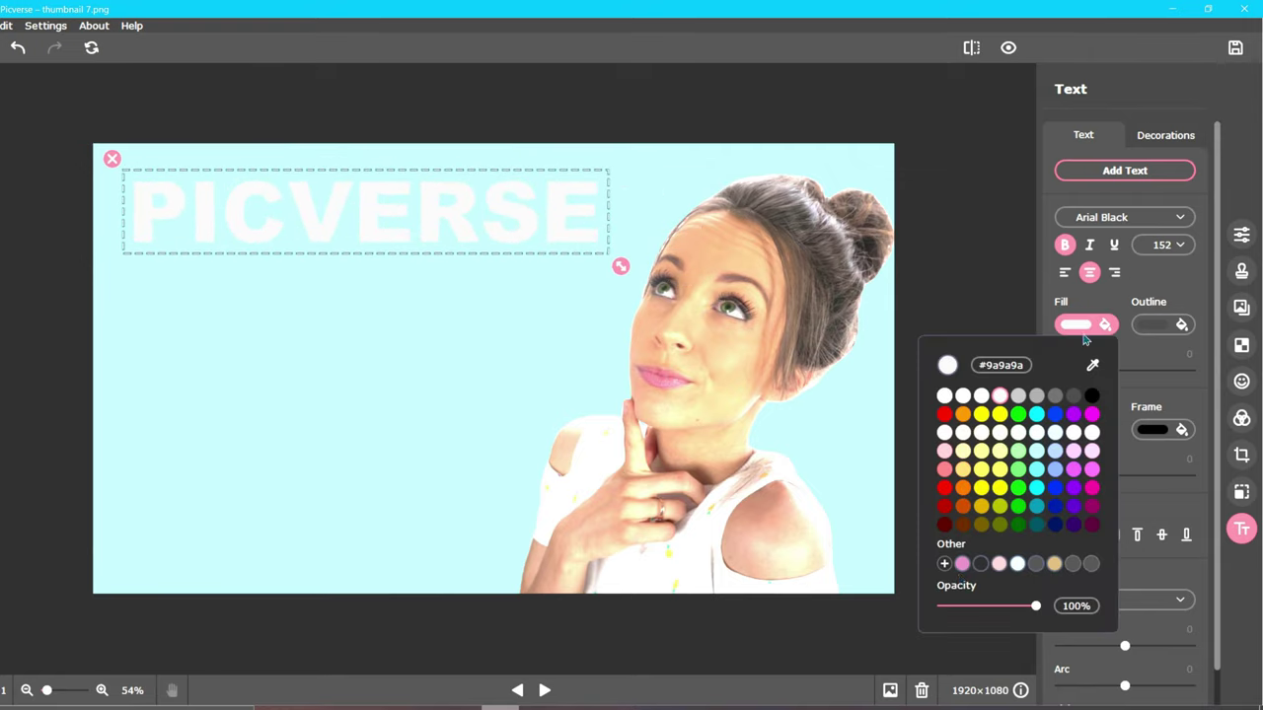
click(998, 564)
drag(614, 279, 639, 274)
click(1155, 324)
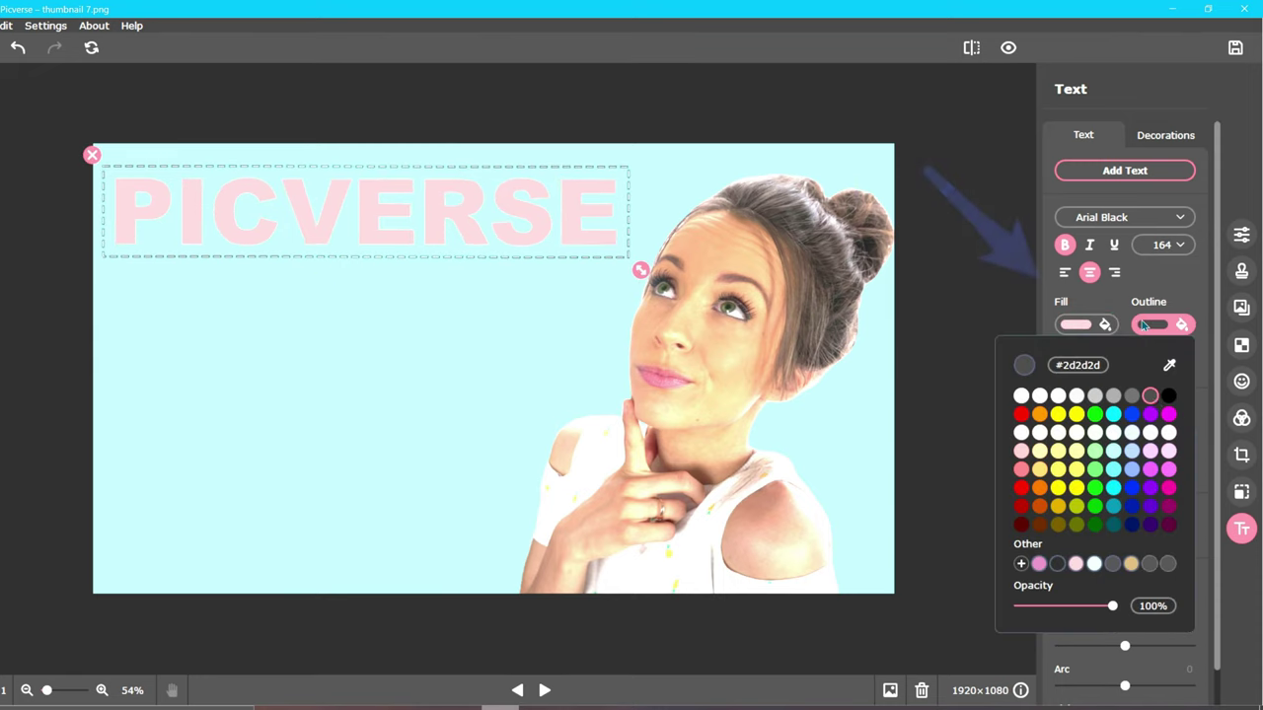
click(1156, 397)
click(1066, 373)
drag(1066, 373, 1138, 372)
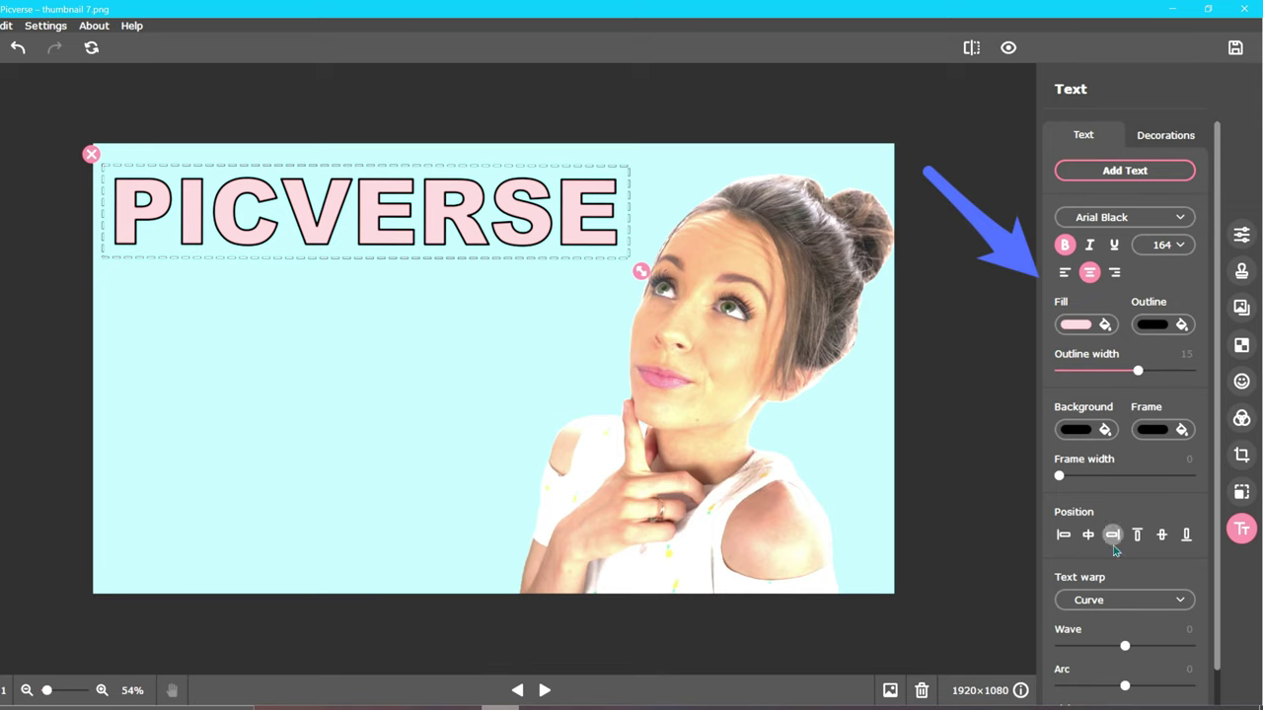
click(1137, 601)
click(1138, 601)
drag(1124, 649, 1136, 645)
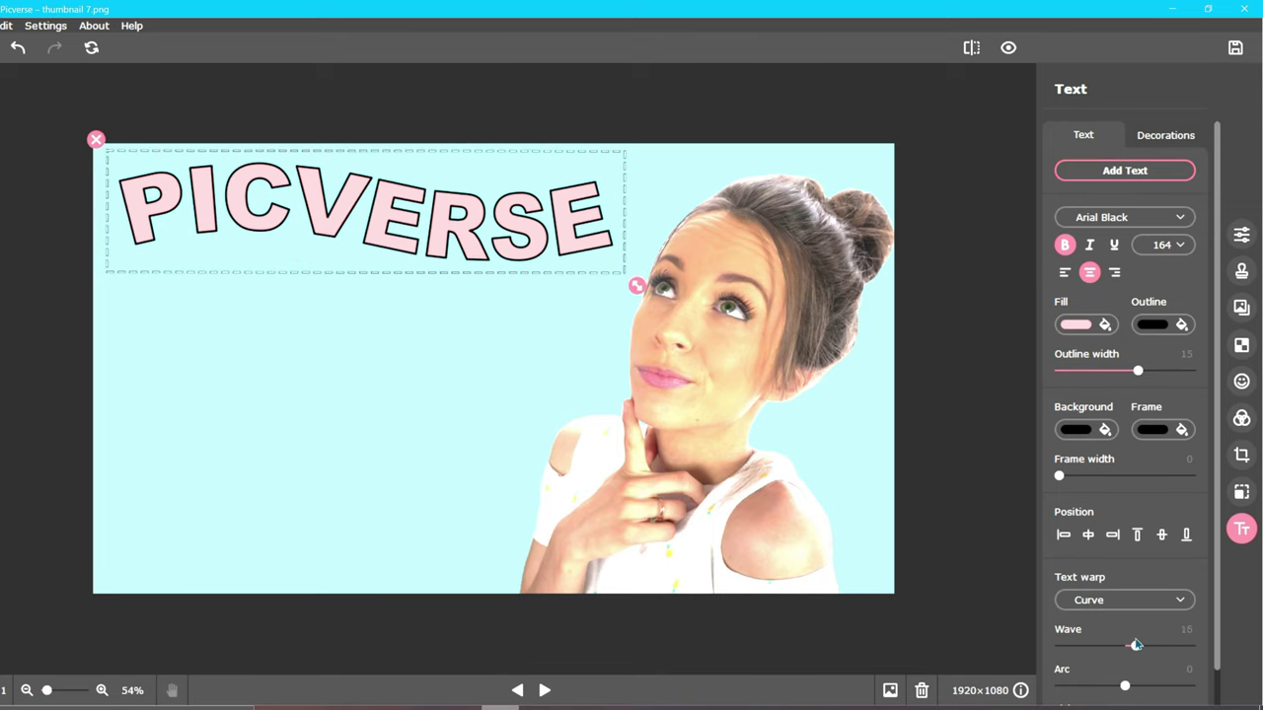
Add a TUTORIAL line under PICVERSE with a black outline of width 16.
click(1135, 175)
text(TUTORIAL)
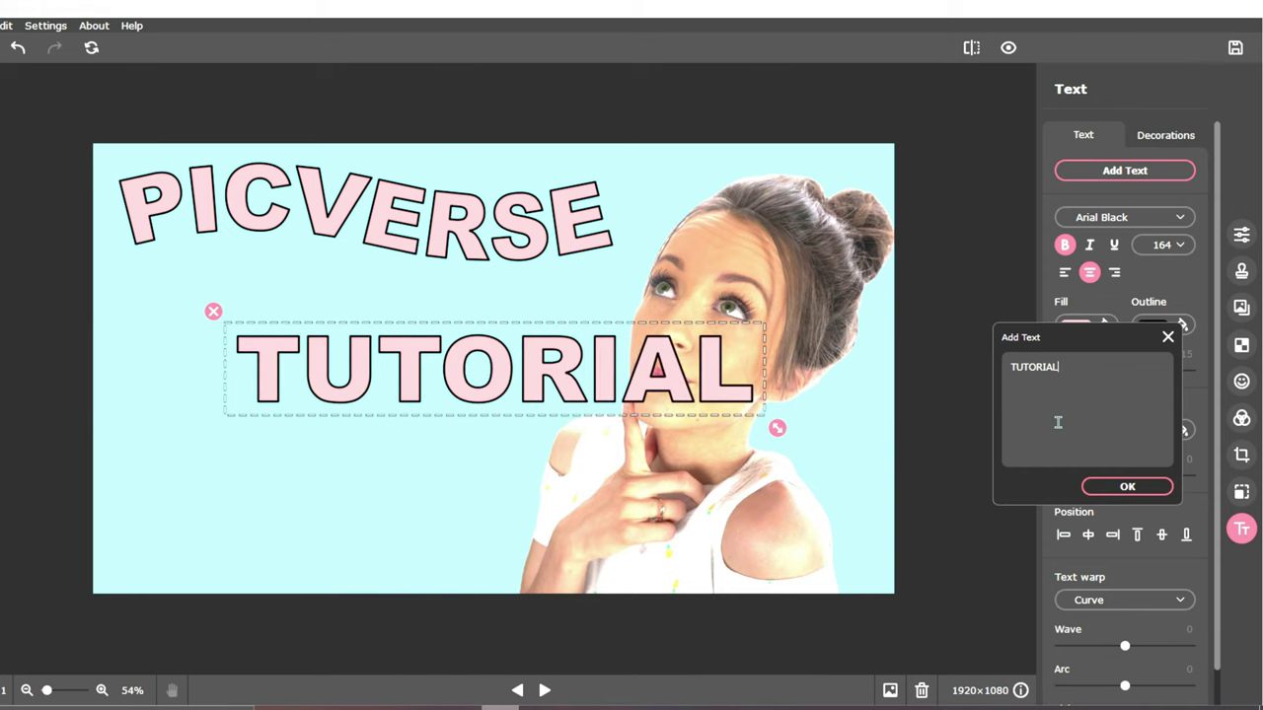
click(1127, 487)
drag(565, 375, 431, 333)
click(1164, 326)
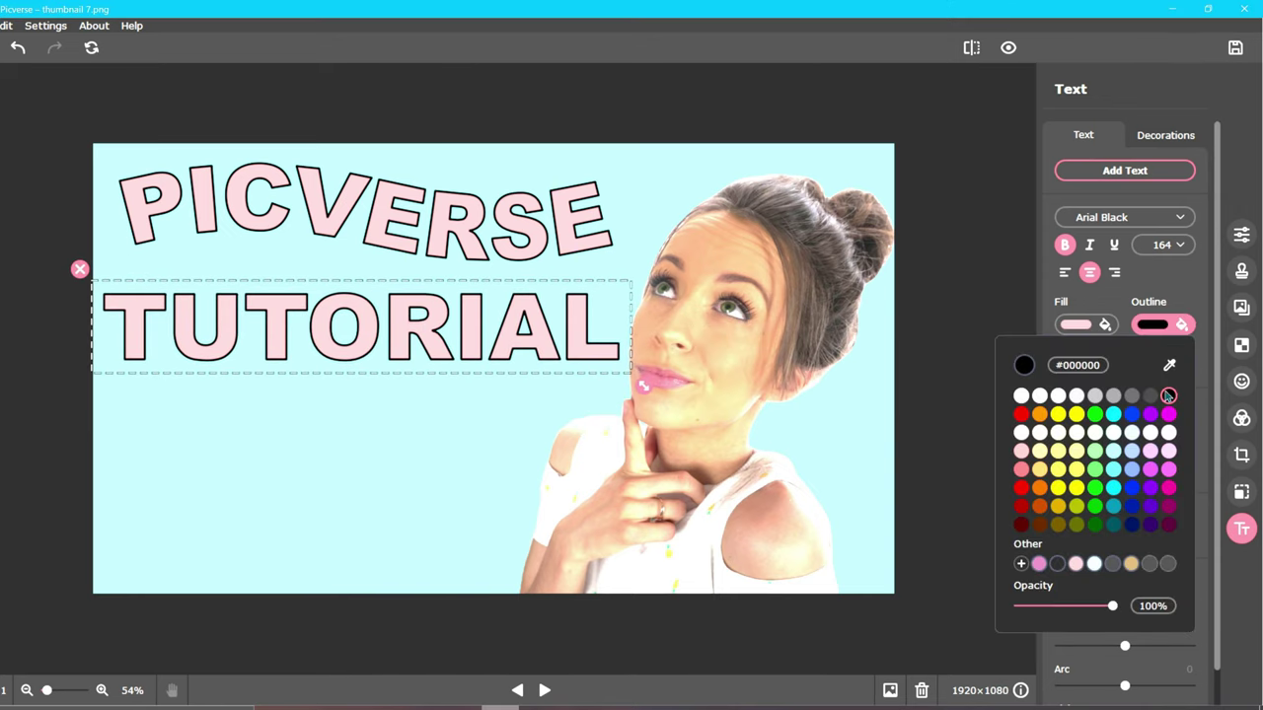
click(1167, 395)
drag(1143, 370, 1190, 370)
Enlarge PICVERSE to size 173.
click(582, 258)
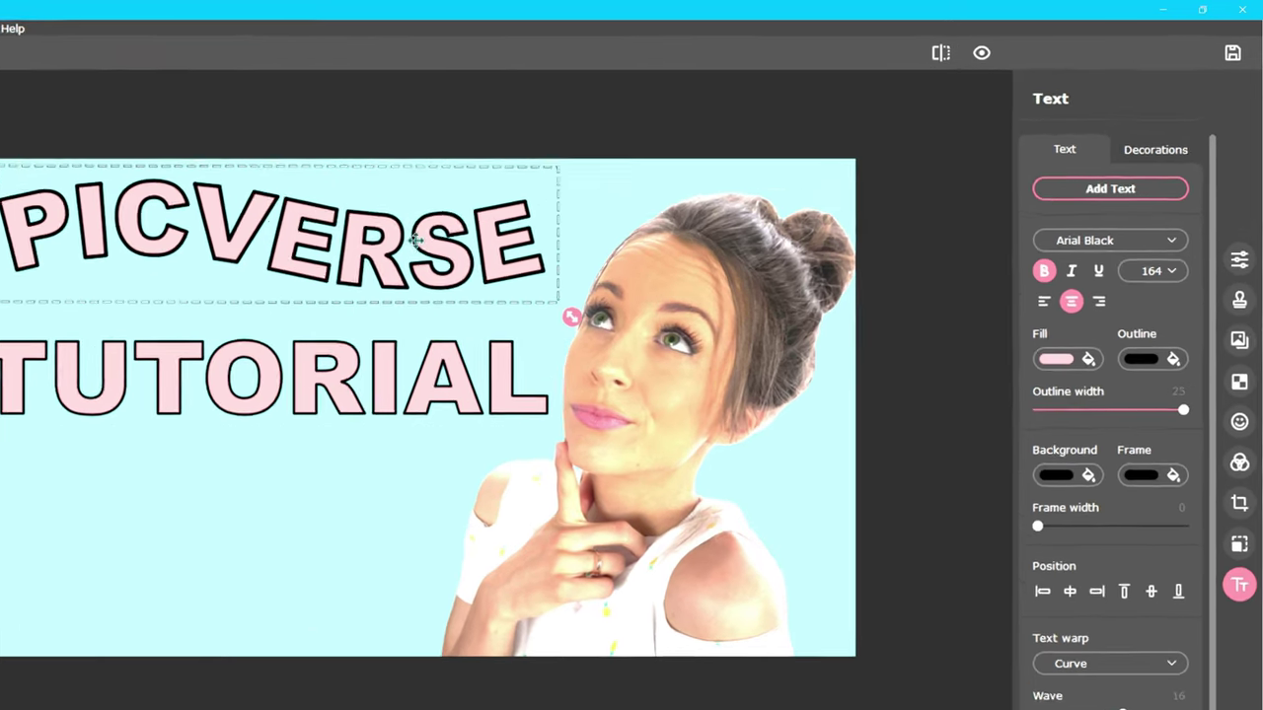
double_click(417, 241)
key(Escape)
drag(570, 316, 588, 335)
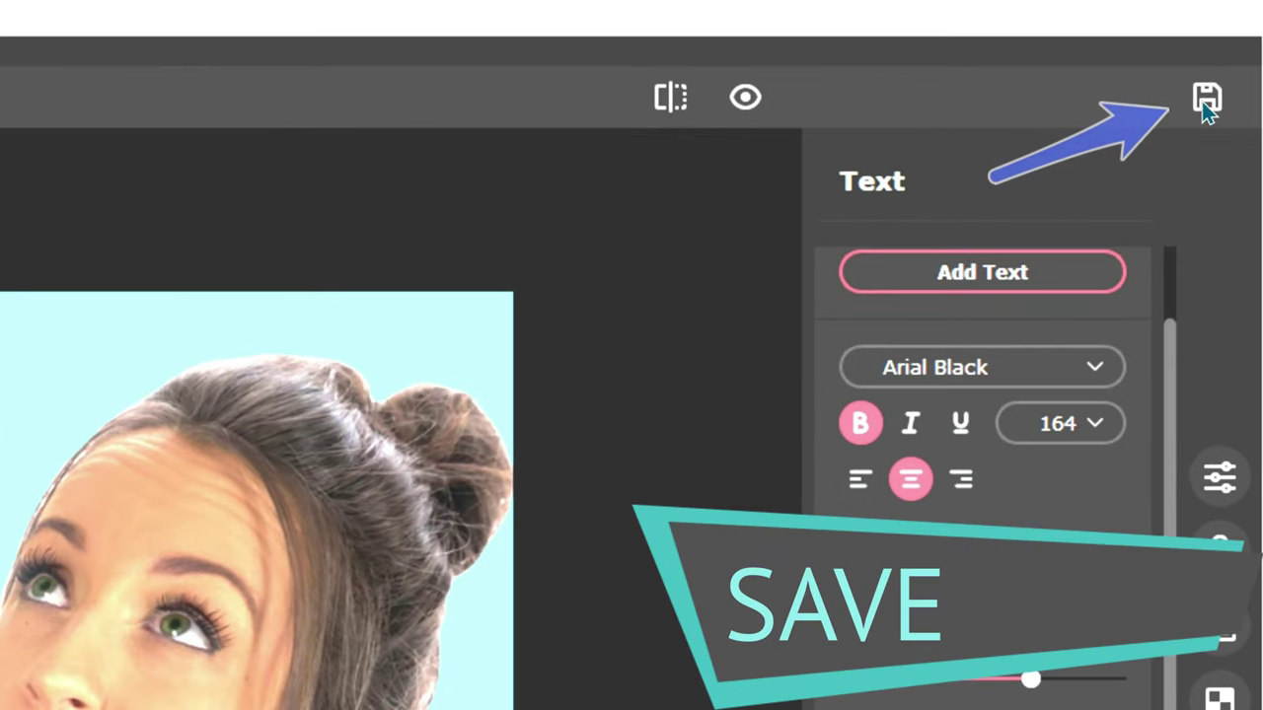
Save the image as PNG 'thumbnail 77' and drop it into YouTube Studio's thumbnail slot.
click(1206, 102)
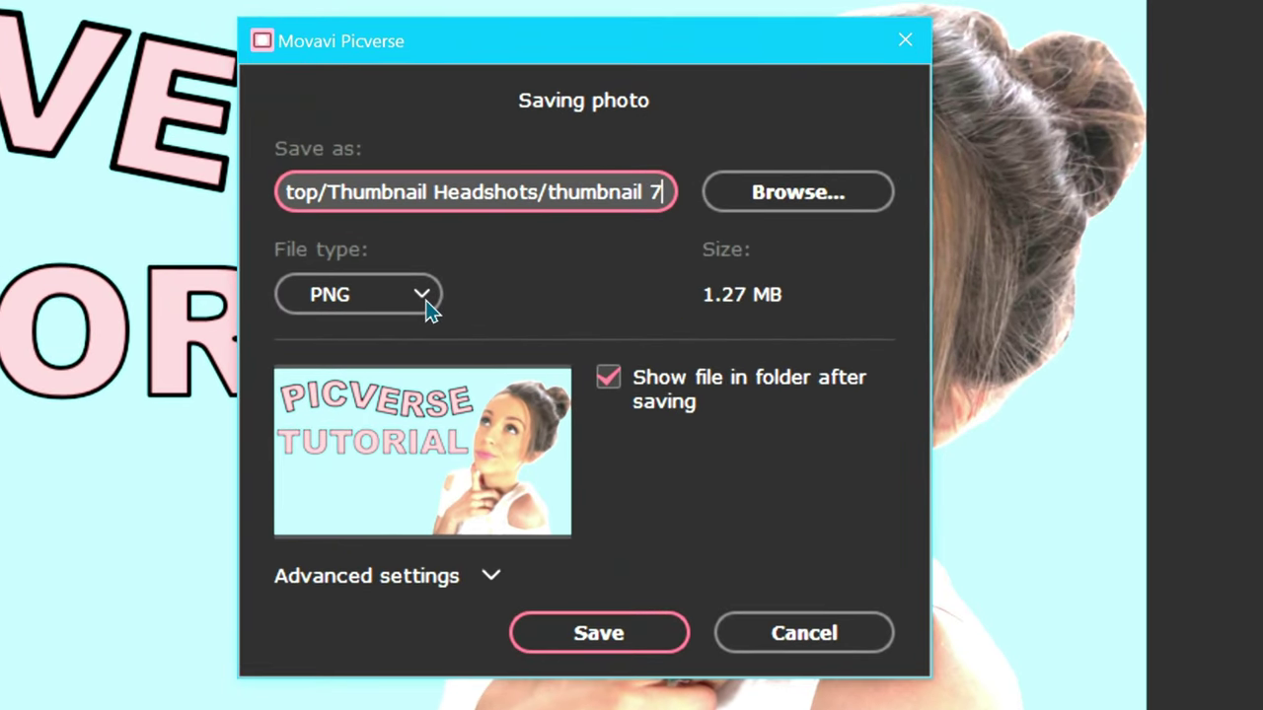
click(428, 310)
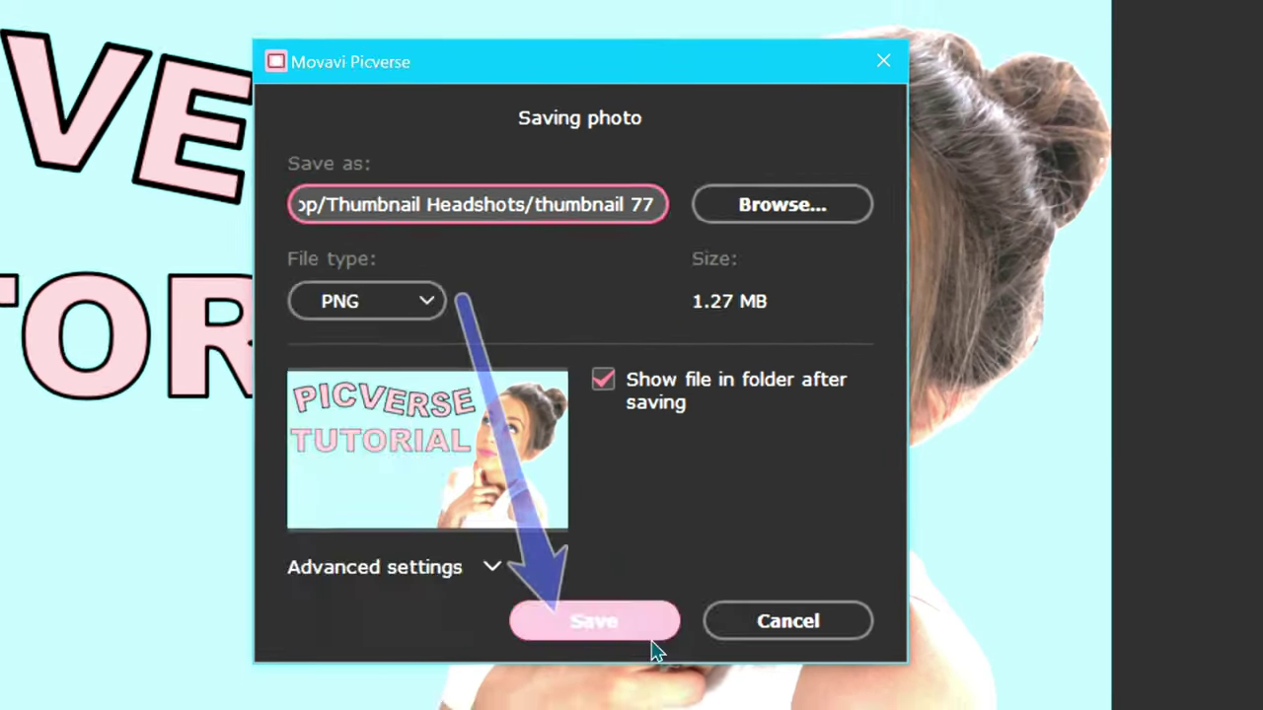
click(651, 646)
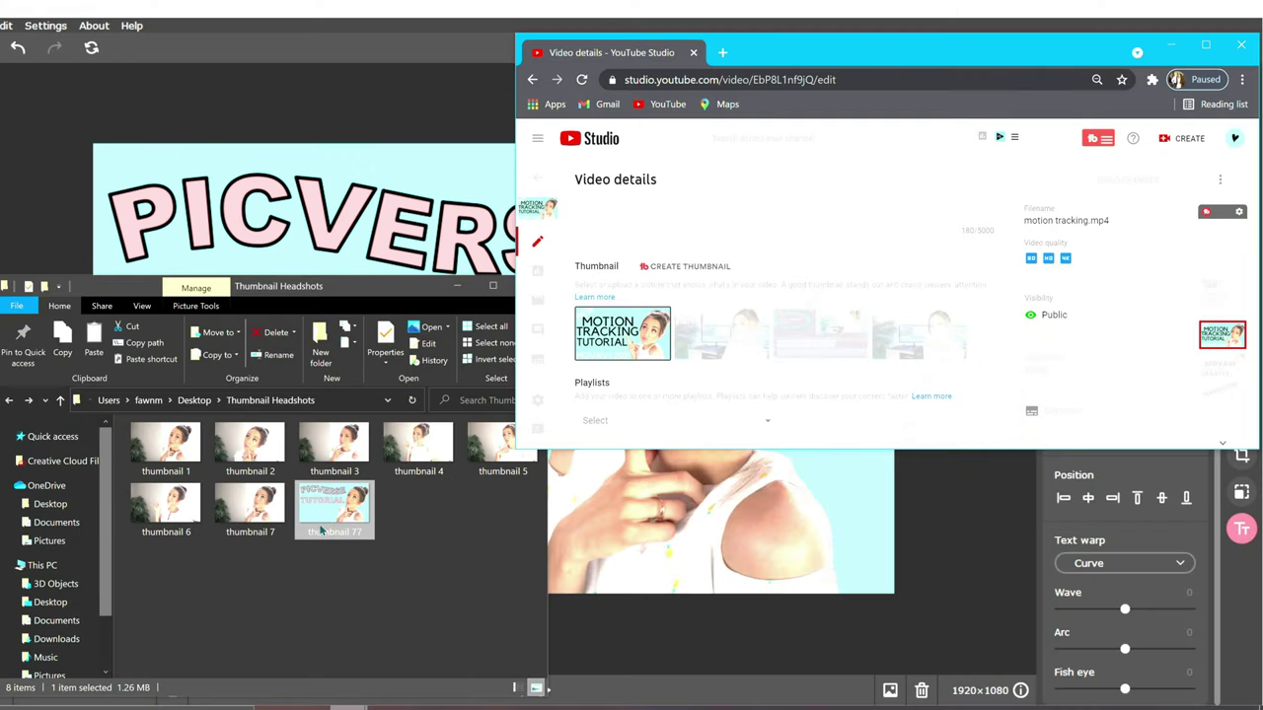
drag(331, 520, 629, 359)
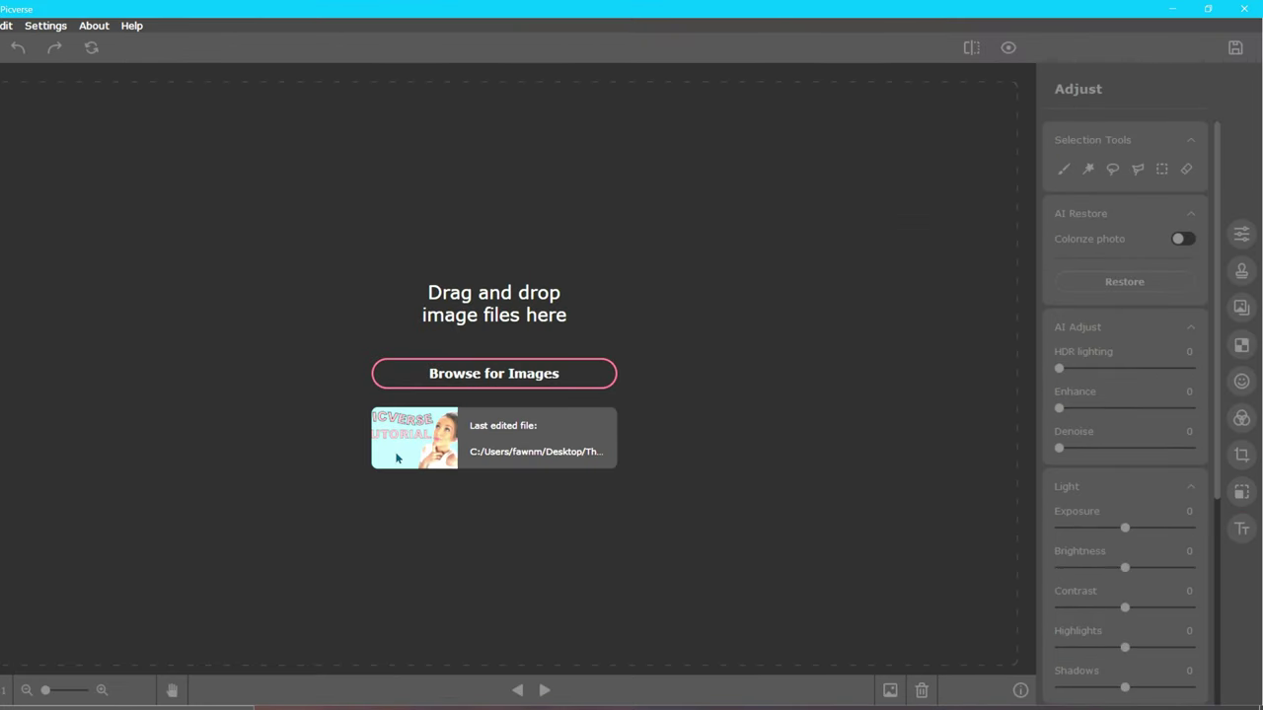
Reopen thumbnail 77.png and shrink TUTORIAL to size 118.
click(398, 458)
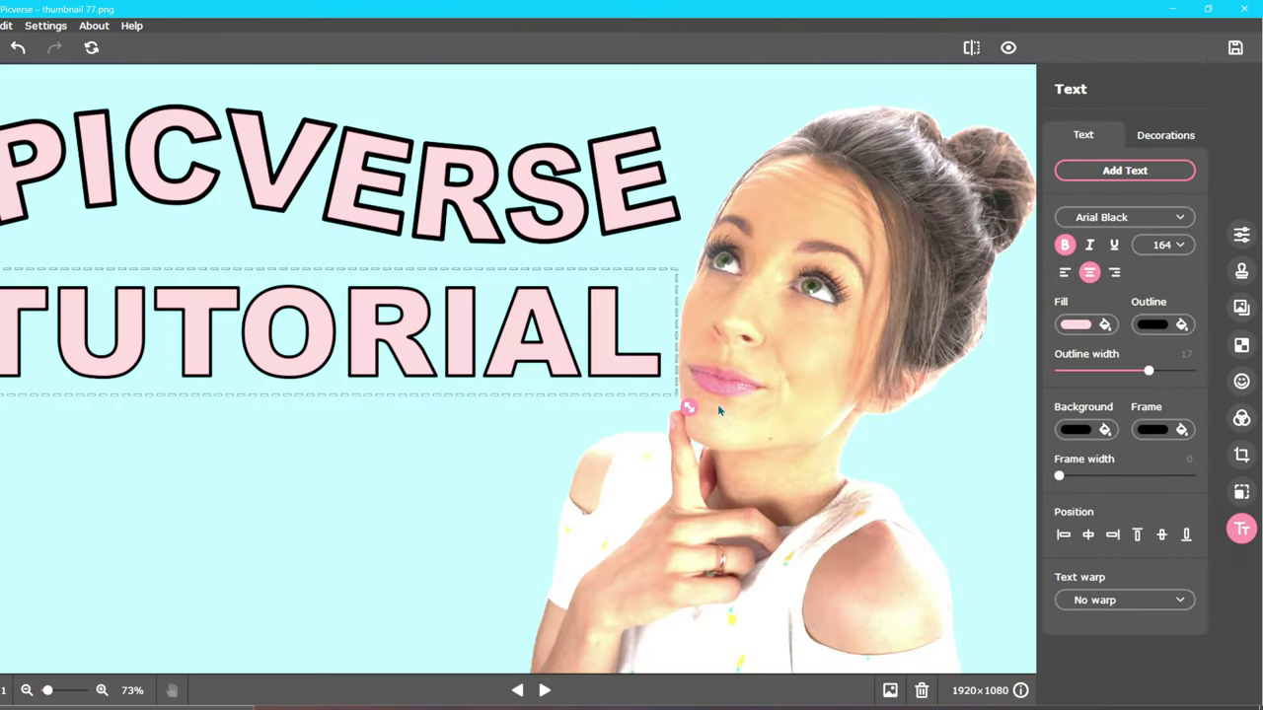
drag(687, 408, 589, 383)
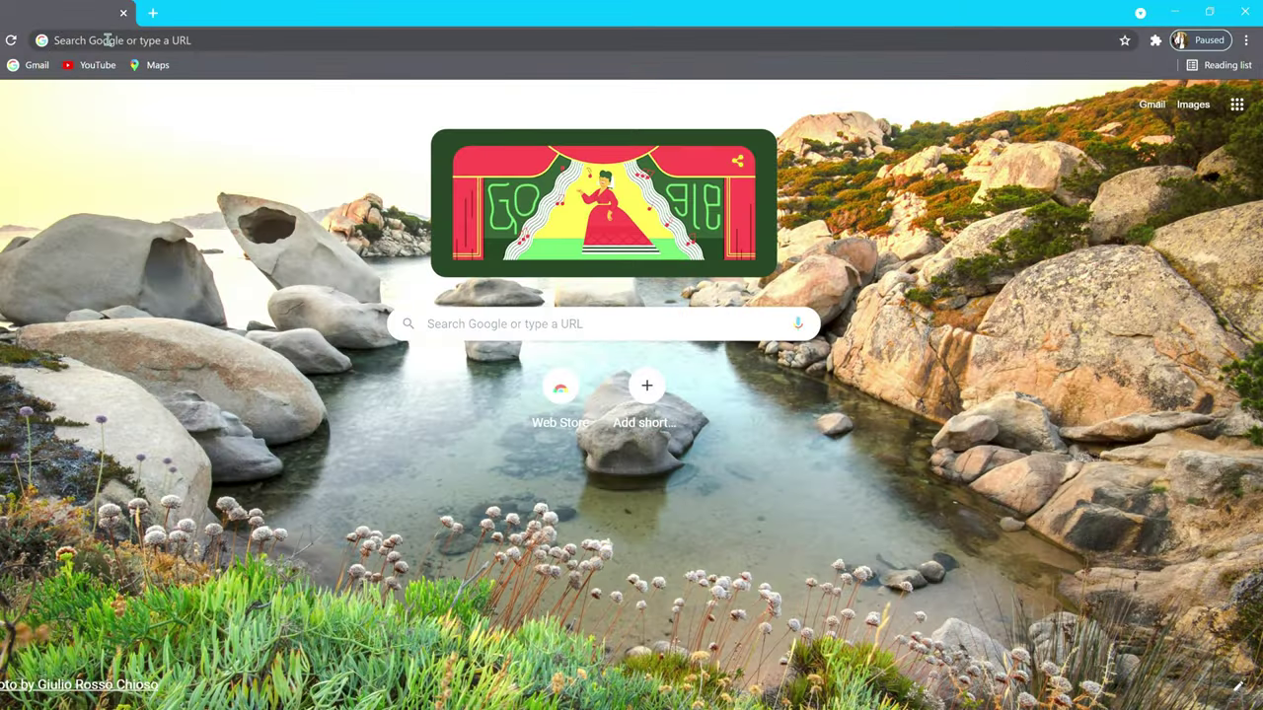
click(107, 40)
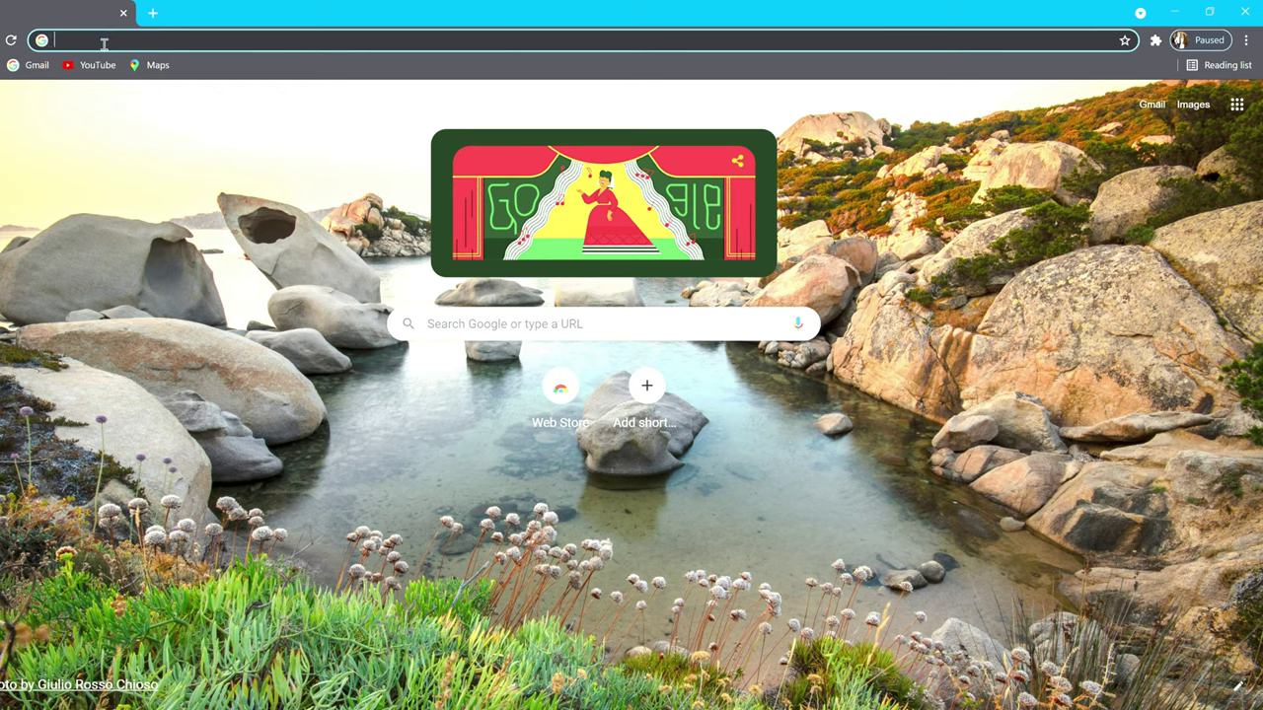
text(www.goo)
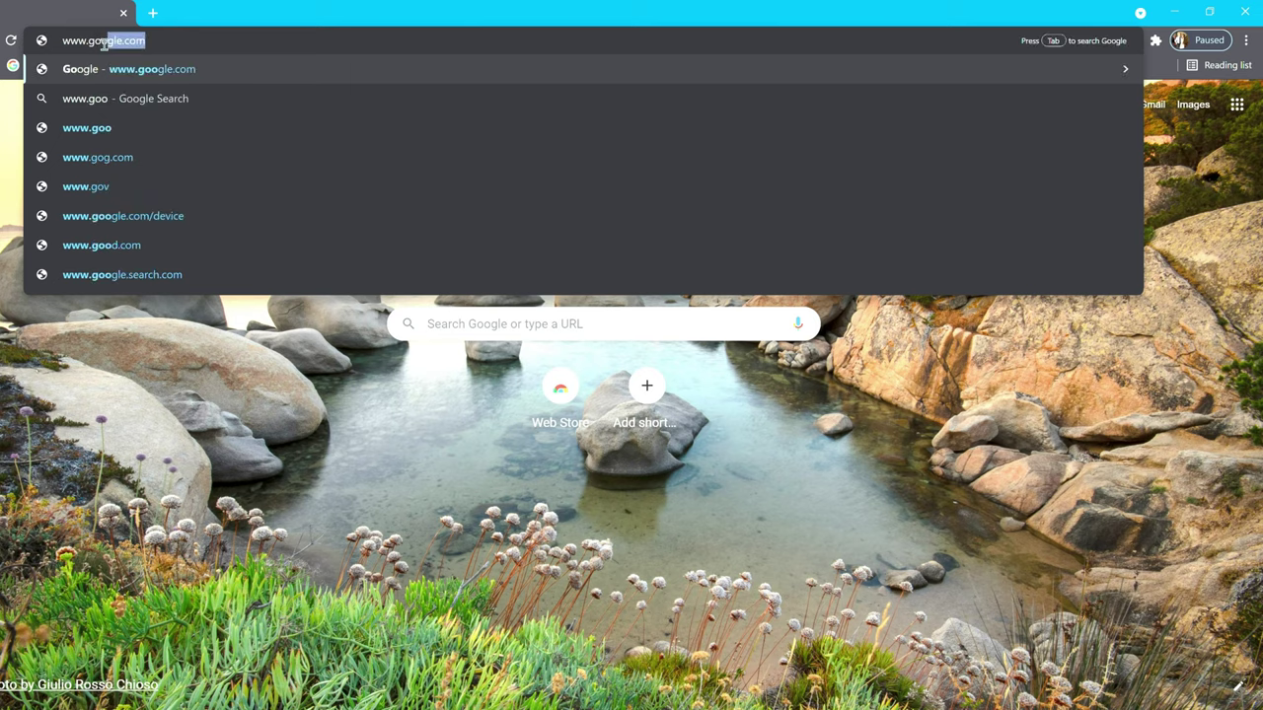
text(gle.co)
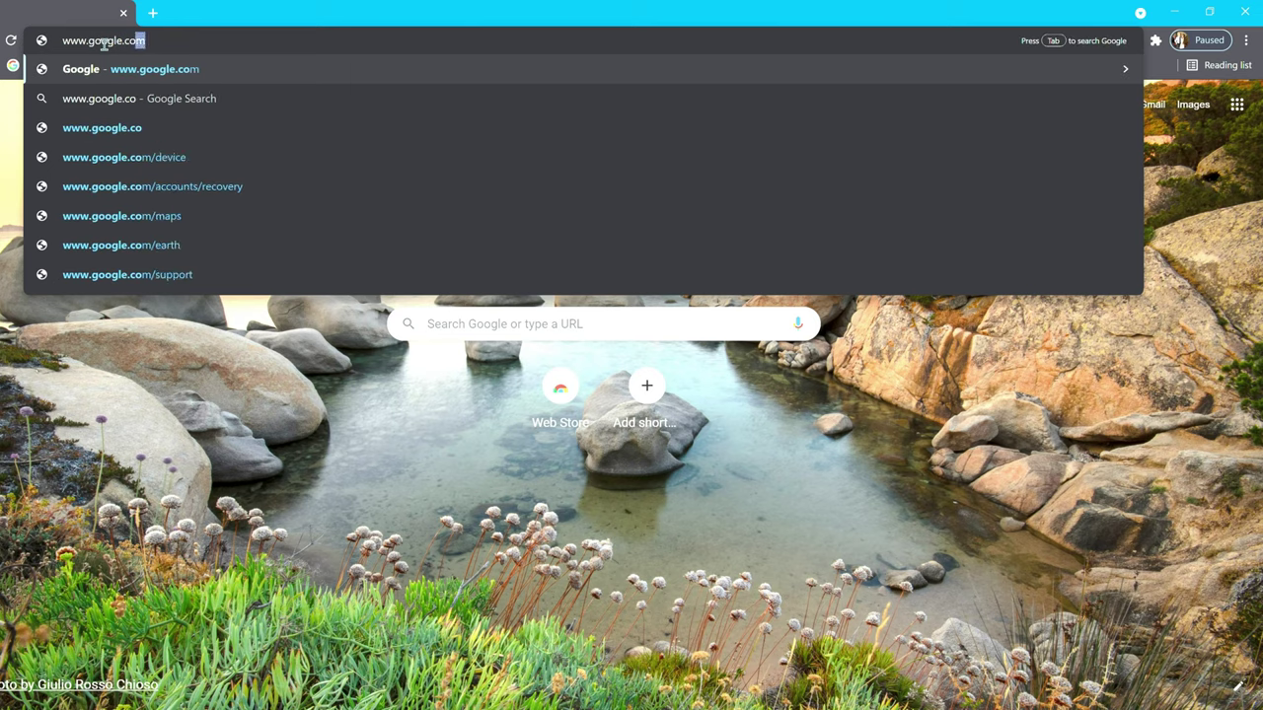
text(m/)
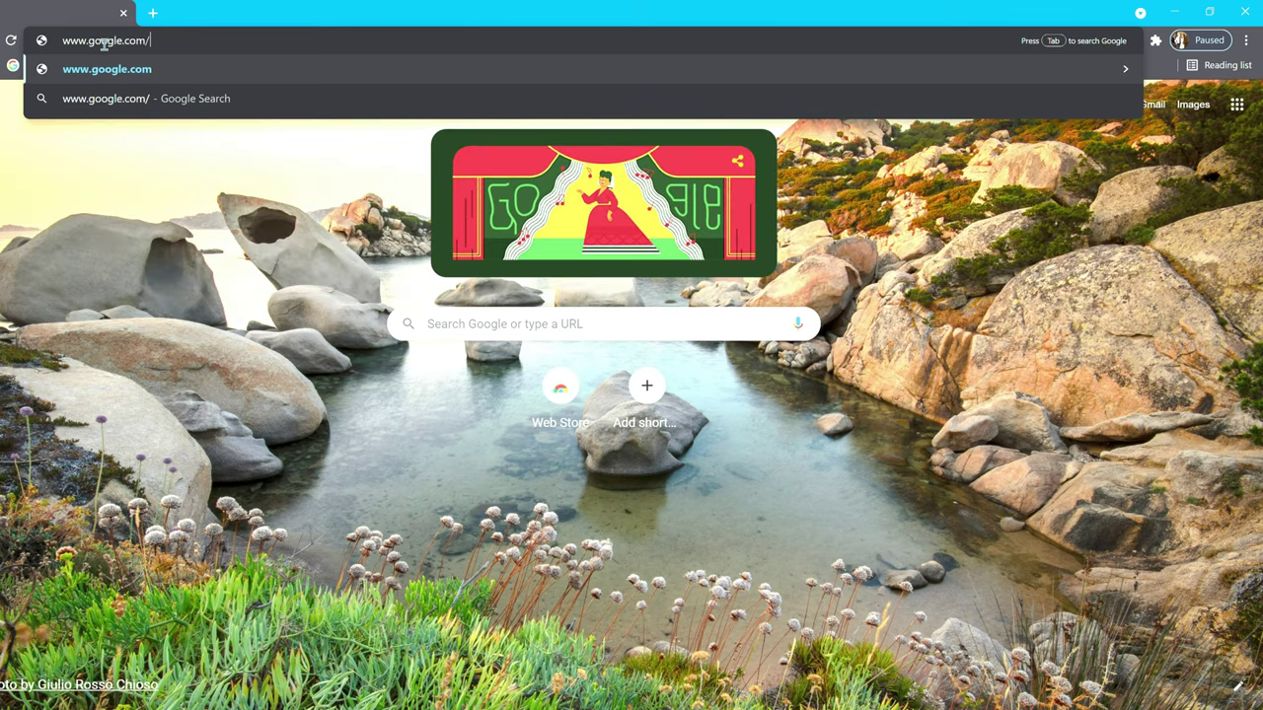
text(images)
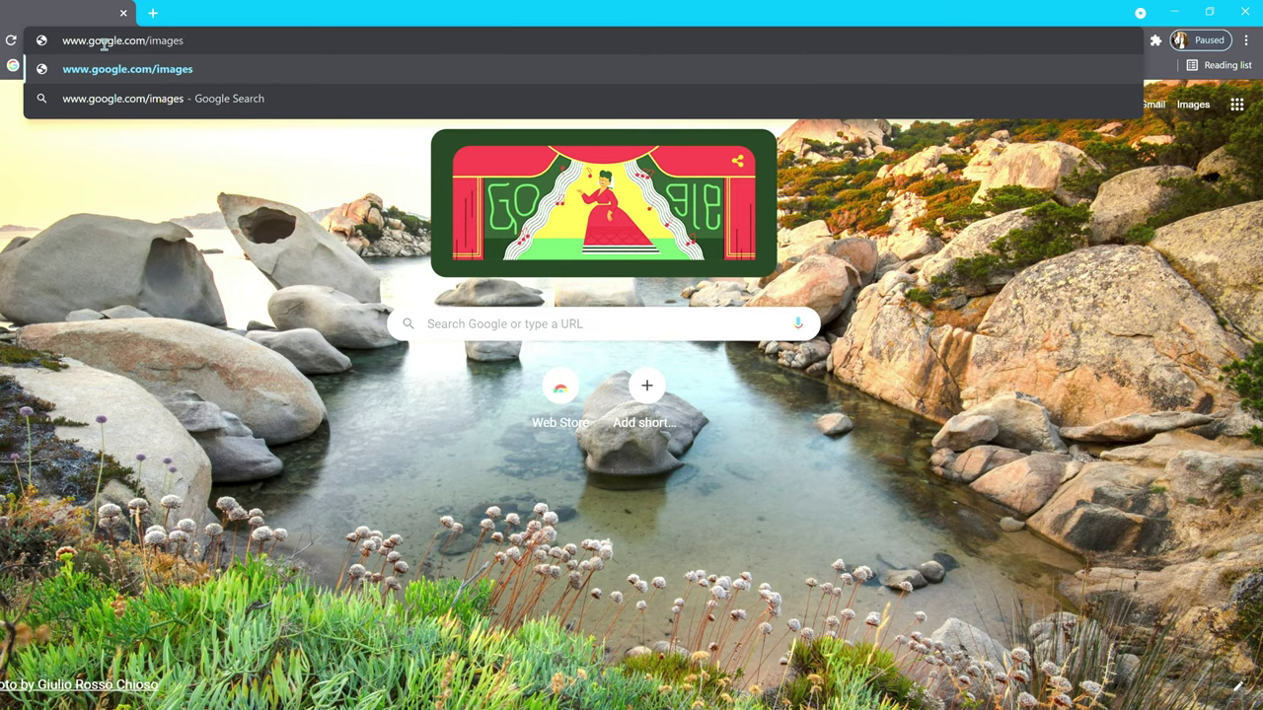
key(Return)
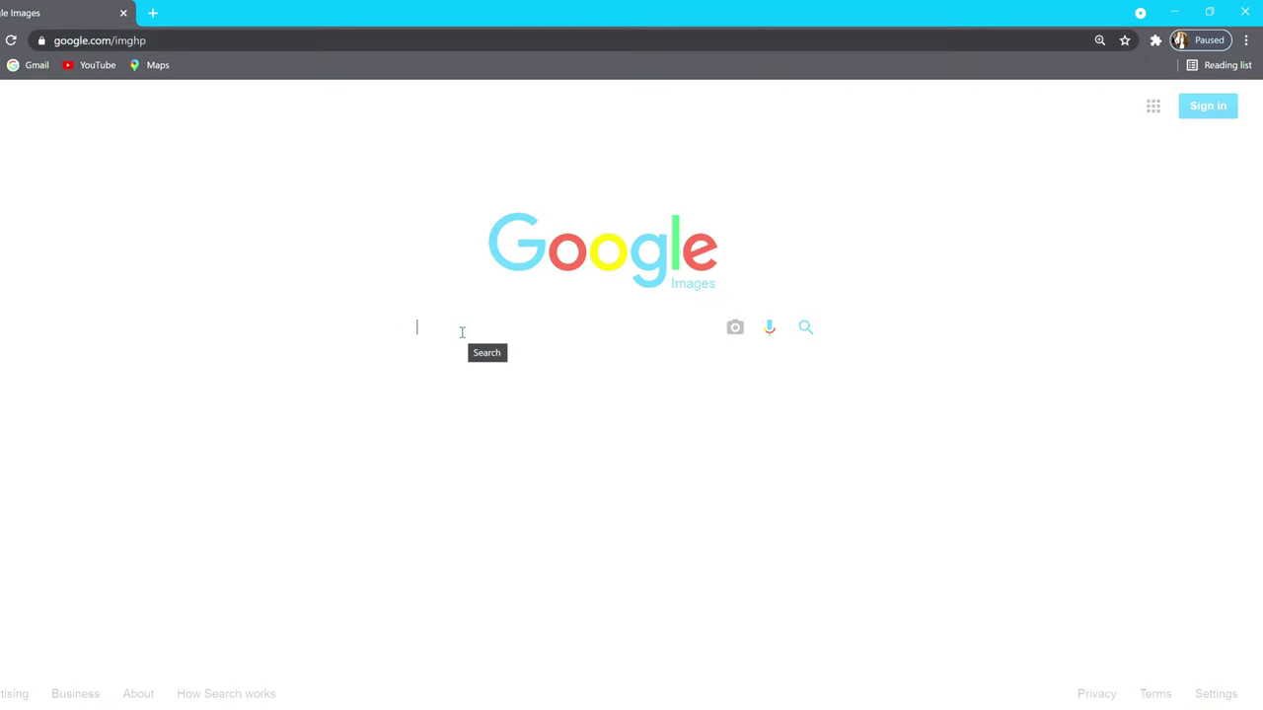
Search Google Images for 'creative facial expressions' and view images related to a facial-expressions collage.
text(crea)
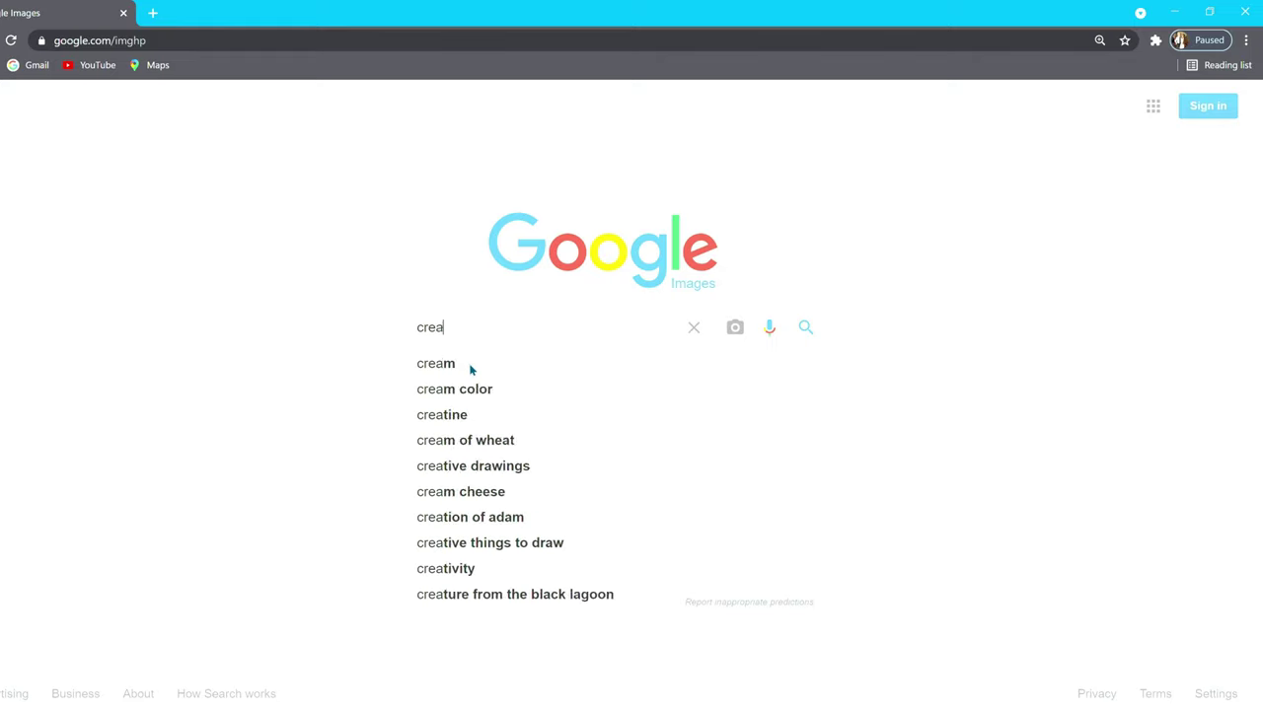
text(tive facial expressions)
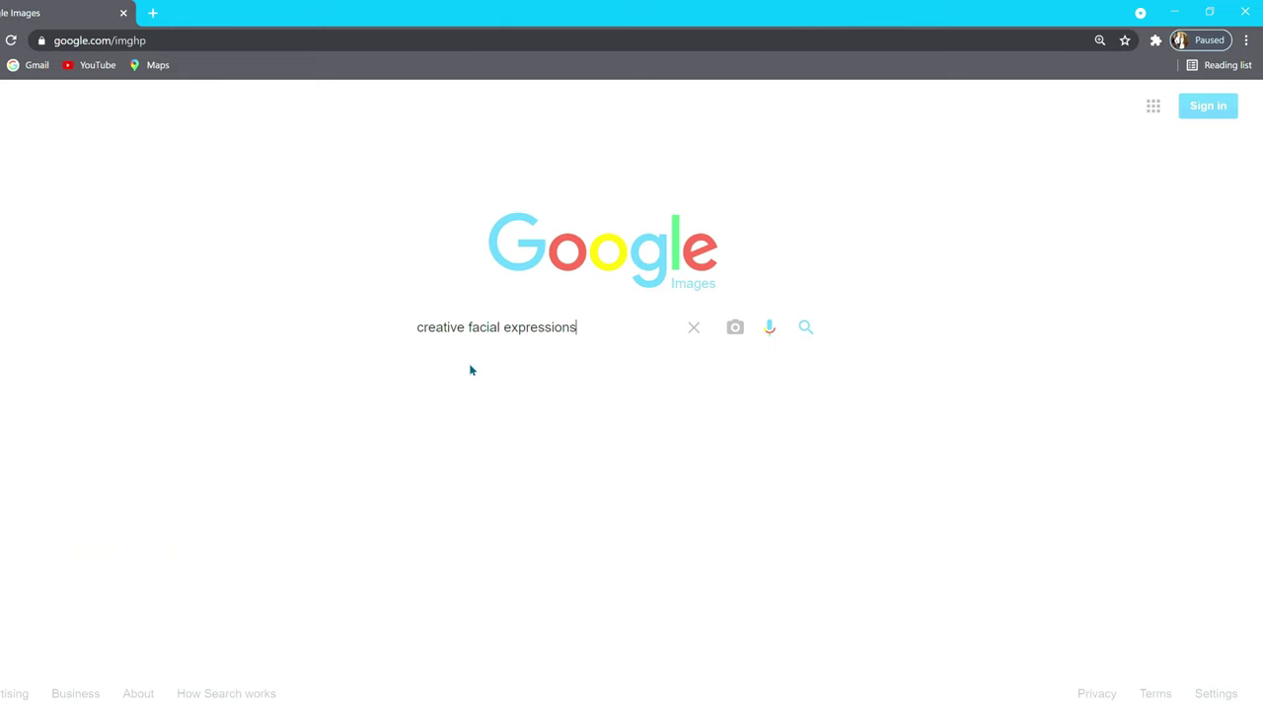
key(Return)
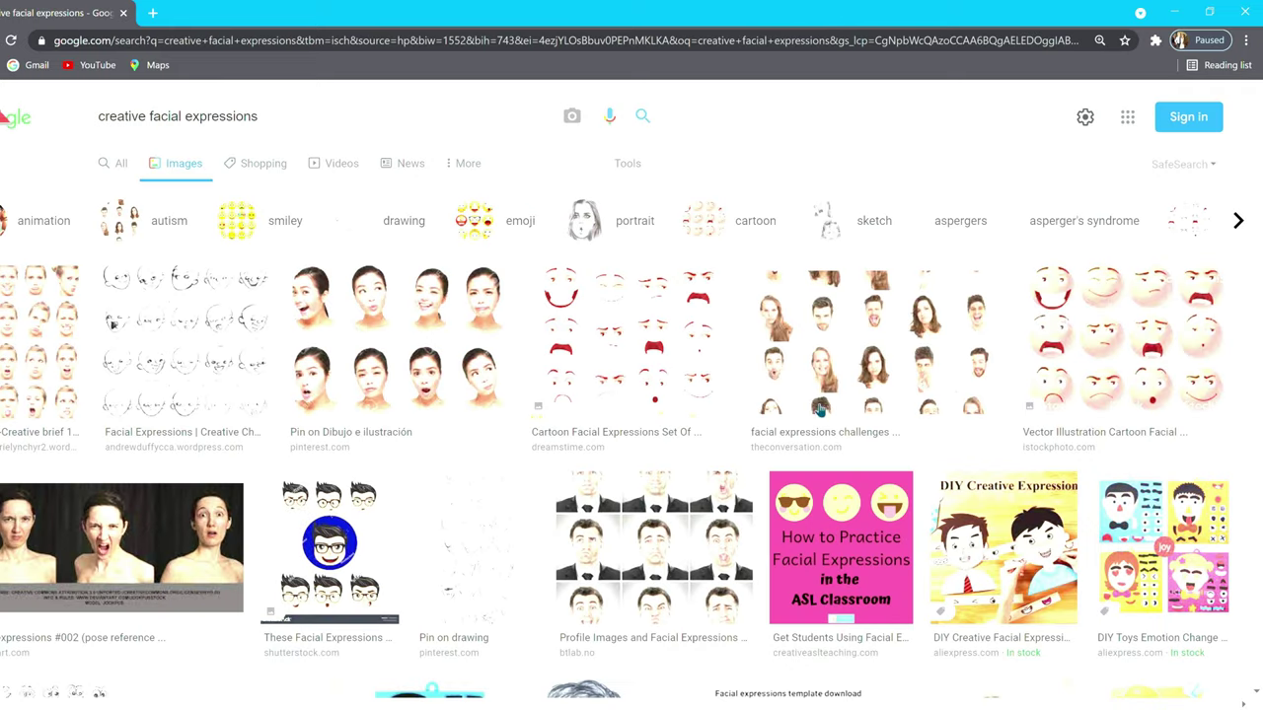
click(843, 375)
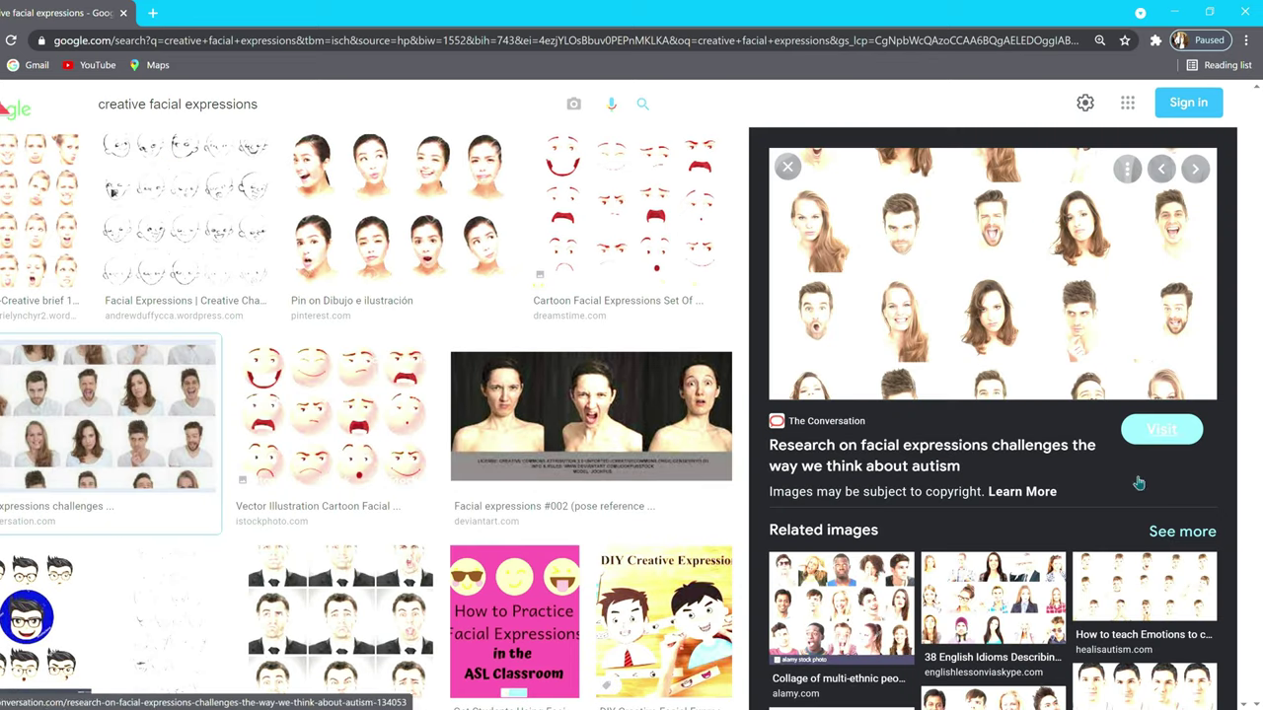
scroll(1140, 483, down, 3)
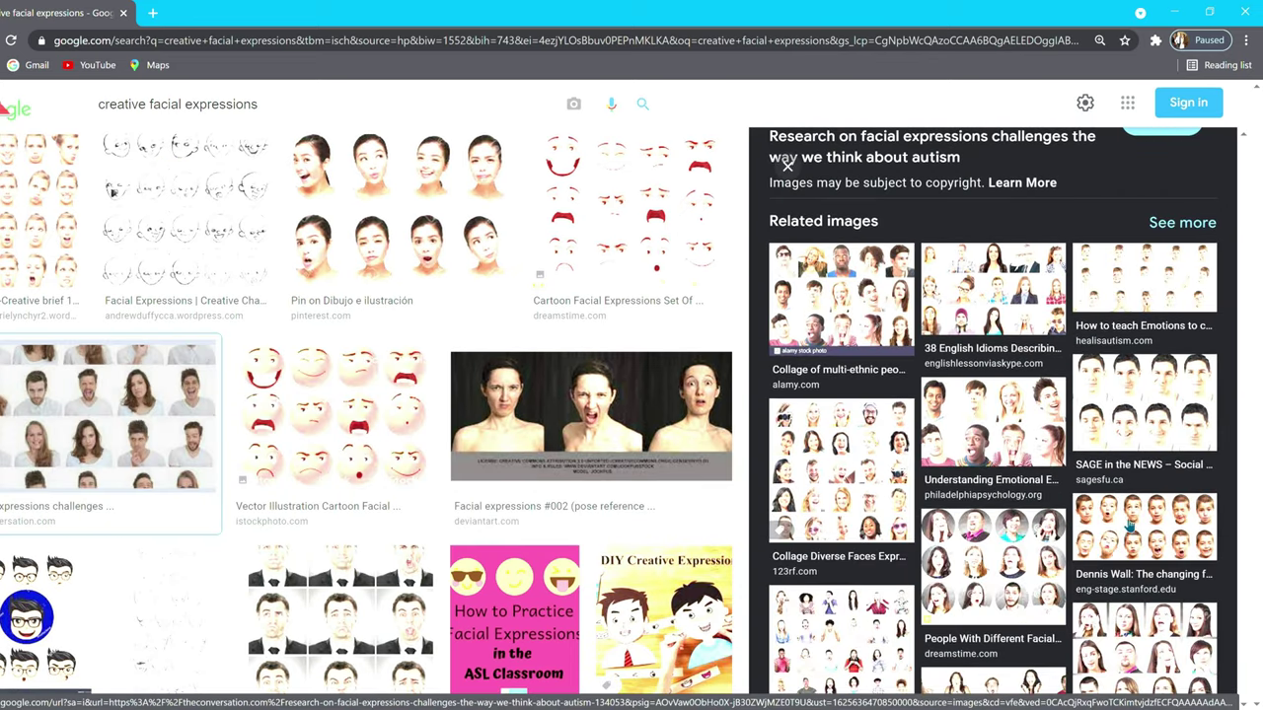
click(1167, 227)
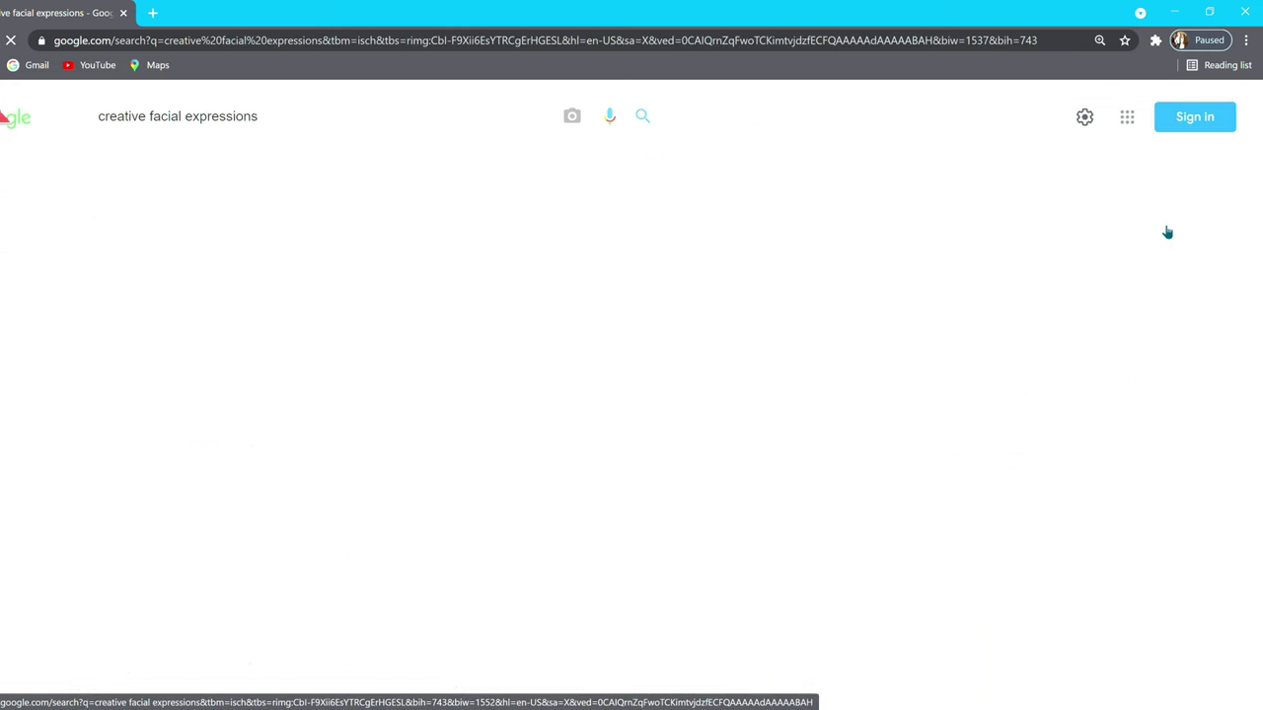
scroll(832, 328, down, 3)
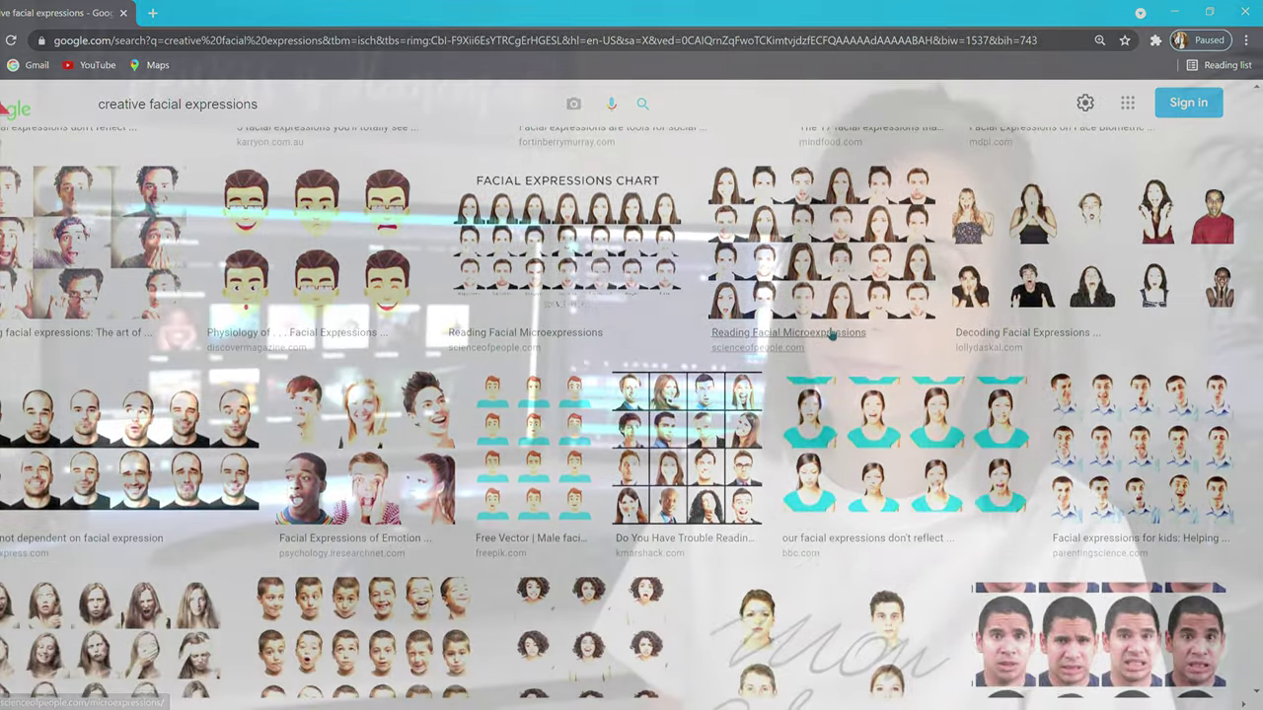